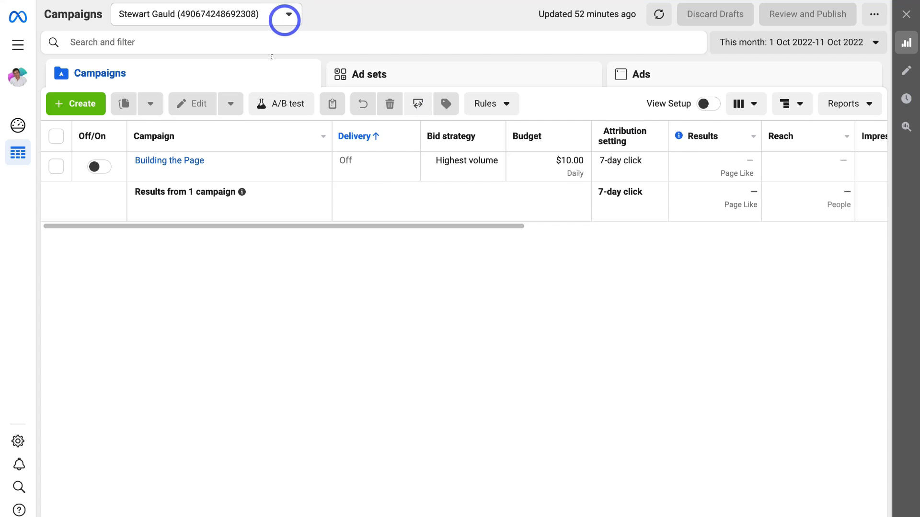
Create a new campaign with the Leads objective and give it a Lead Generation name that includes the business owner's name
click(72, 105)
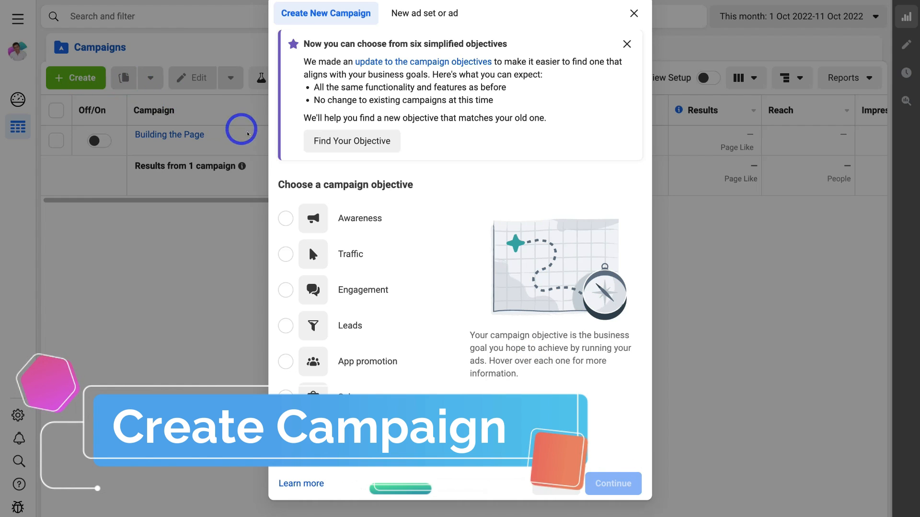
mouse_move(343, 335)
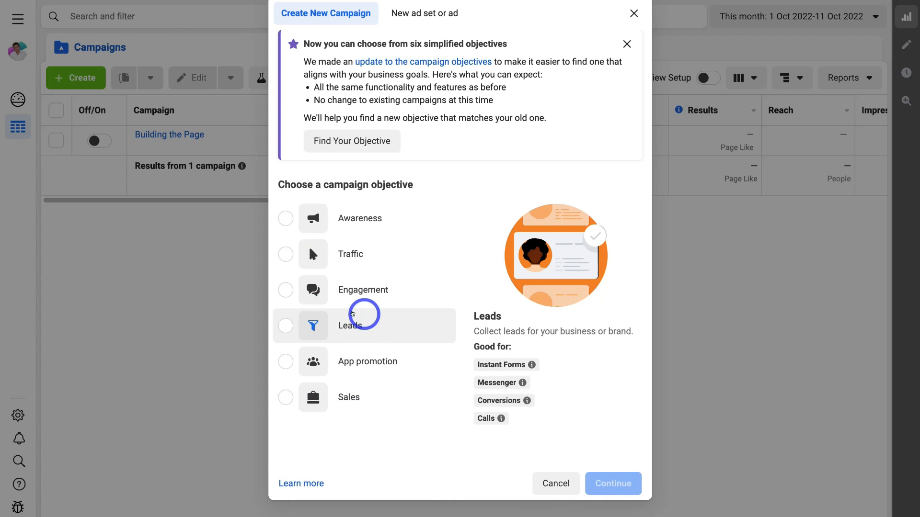
click(375, 327)
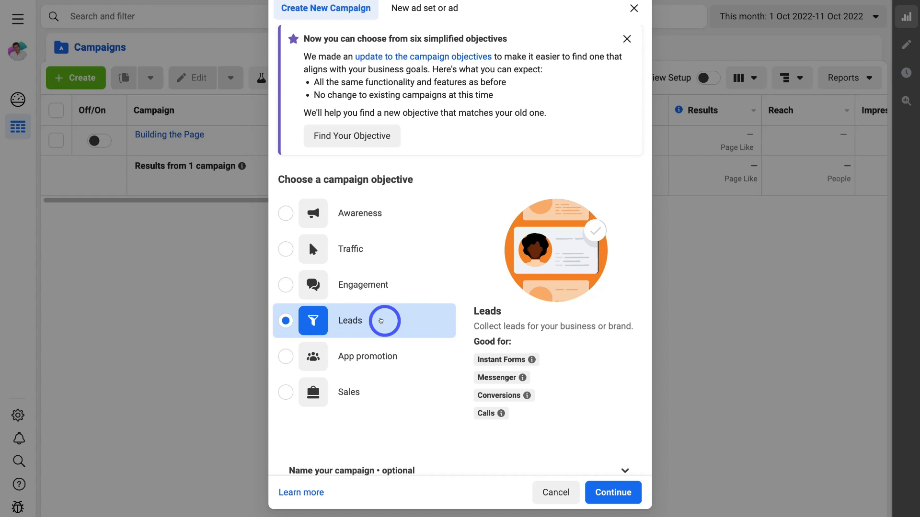
click(611, 493)
click(411, 110)
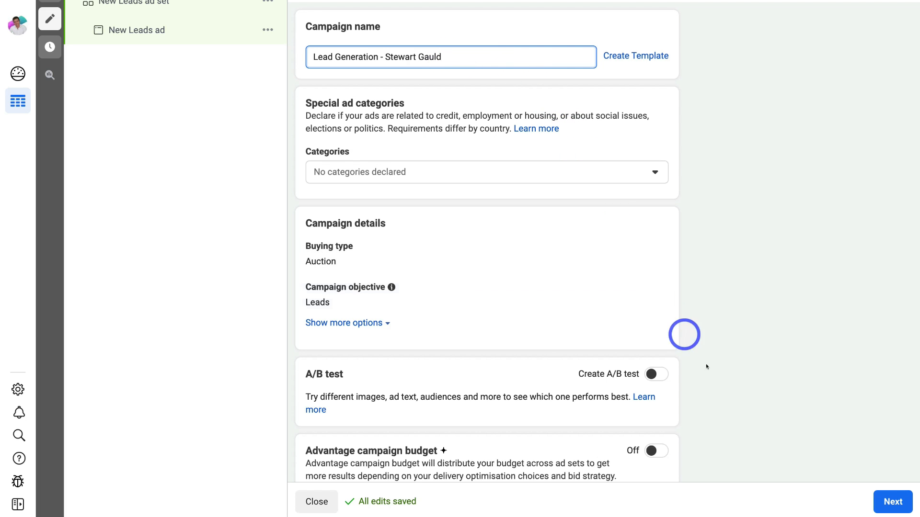
Continue to the ad set, name it Lead Generation Ad Set #1 and set its conversion location to Instant Forms
click(890, 501)
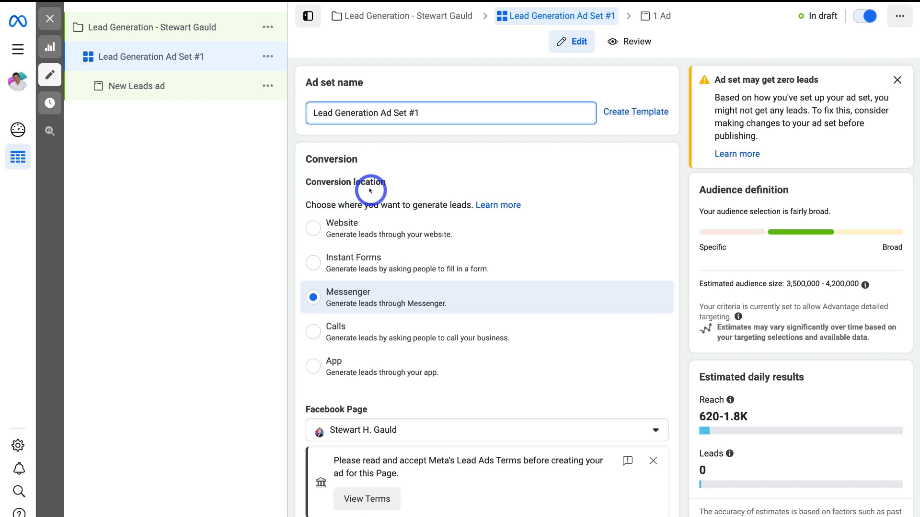
click(307, 261)
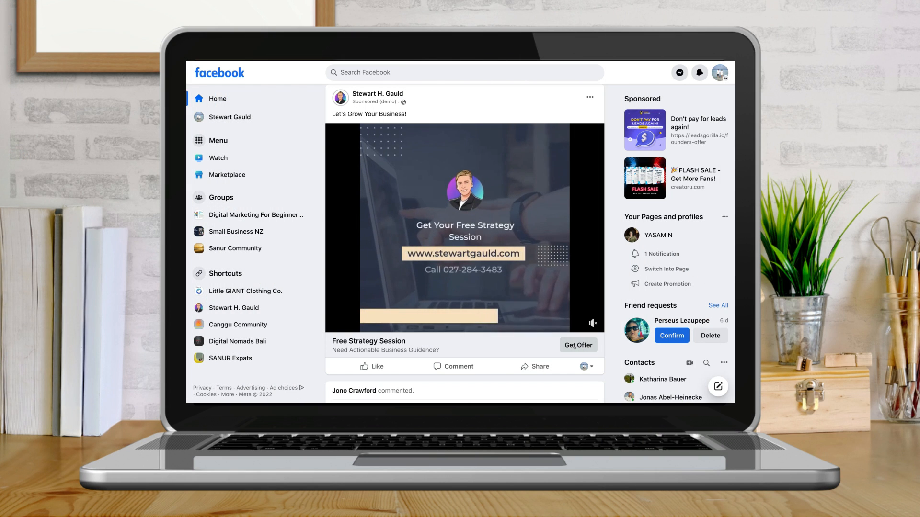
Switch to the sponsored demo ad on Facebook and walk through its free strategy session lead form, including the contact information page
click(574, 346)
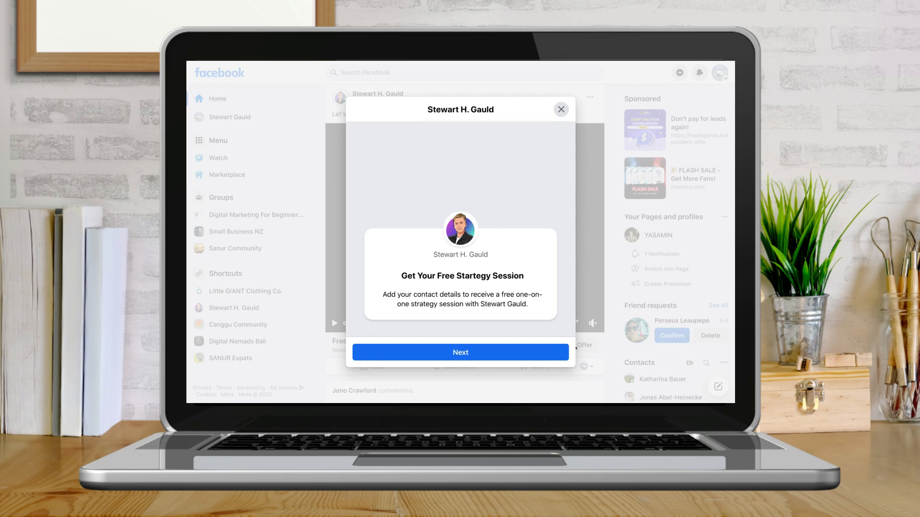
click(461, 352)
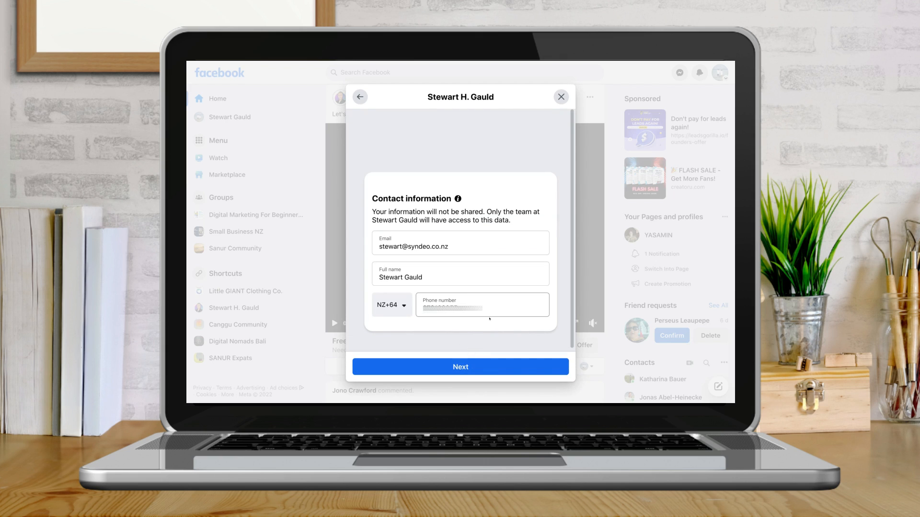
click(477, 367)
click(467, 320)
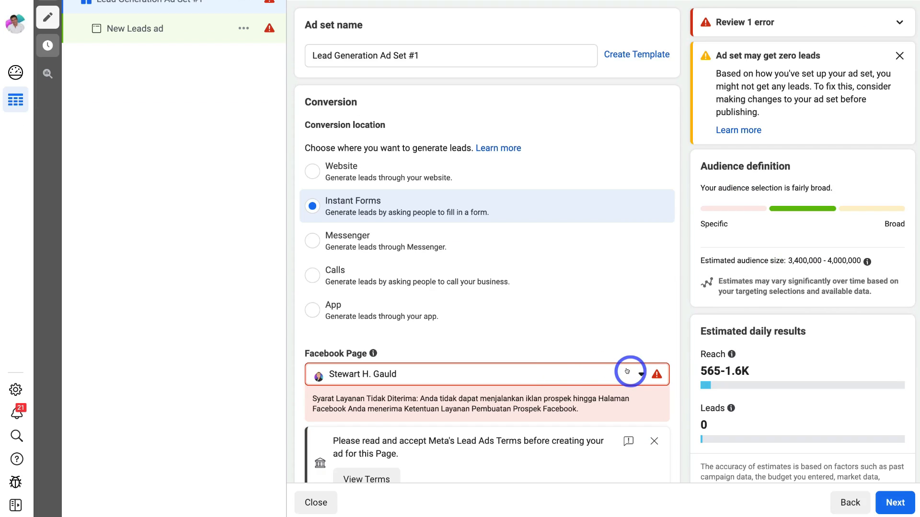
Check the Facebook Page chosen for the ad set and accept Meta's Lead Ad Terms for it
click(627, 372)
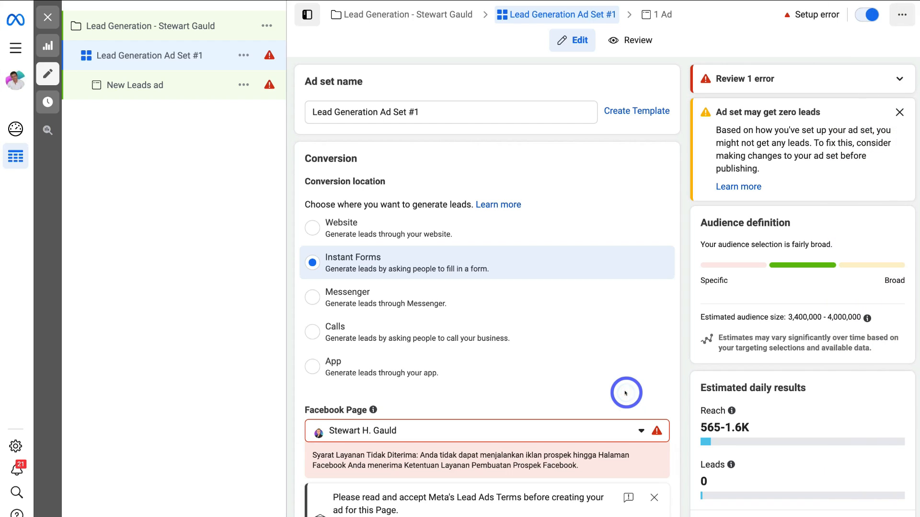
scroll(630, 412, down, 3)
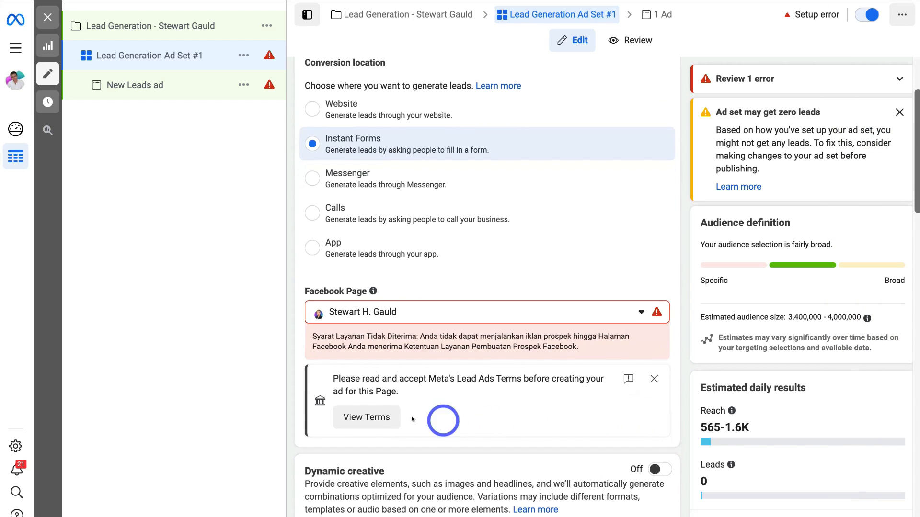
click(368, 420)
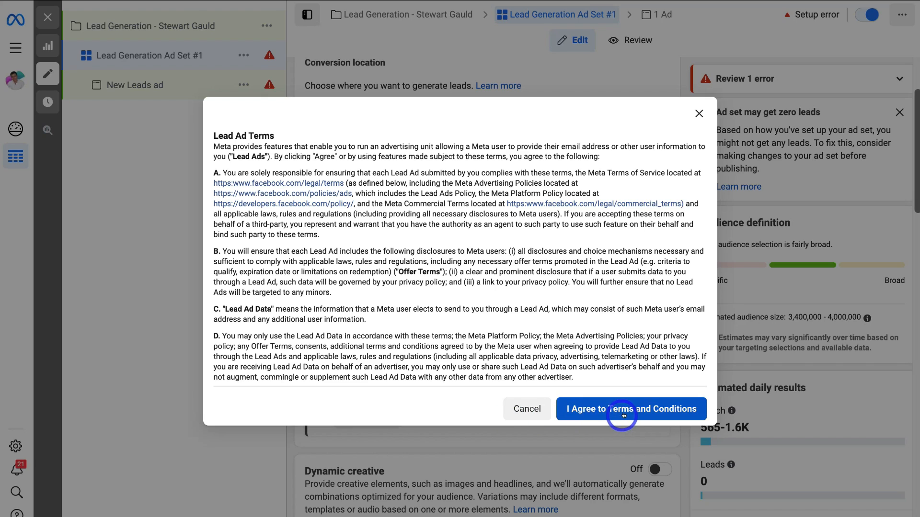
click(625, 414)
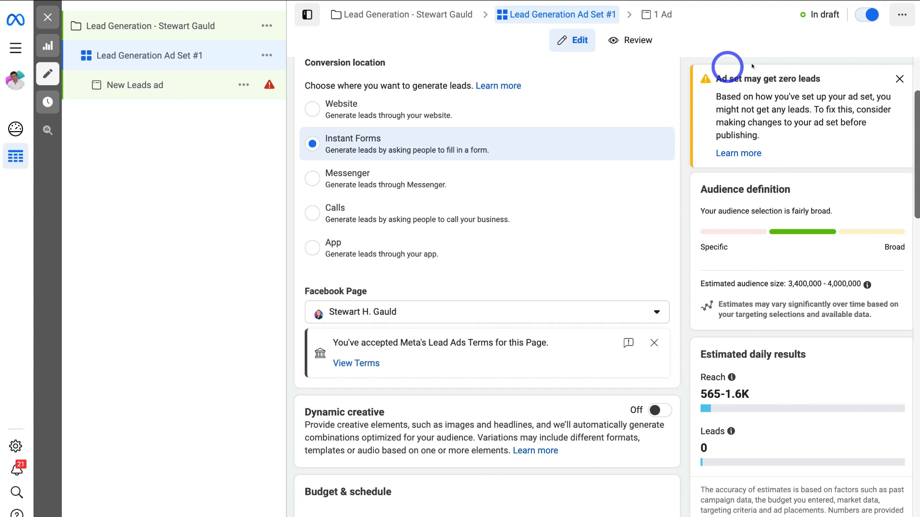
Switch the ad set's budget type to Lifetime budget and set the amount to $100 NZD
scroll(590, 343, down, 5)
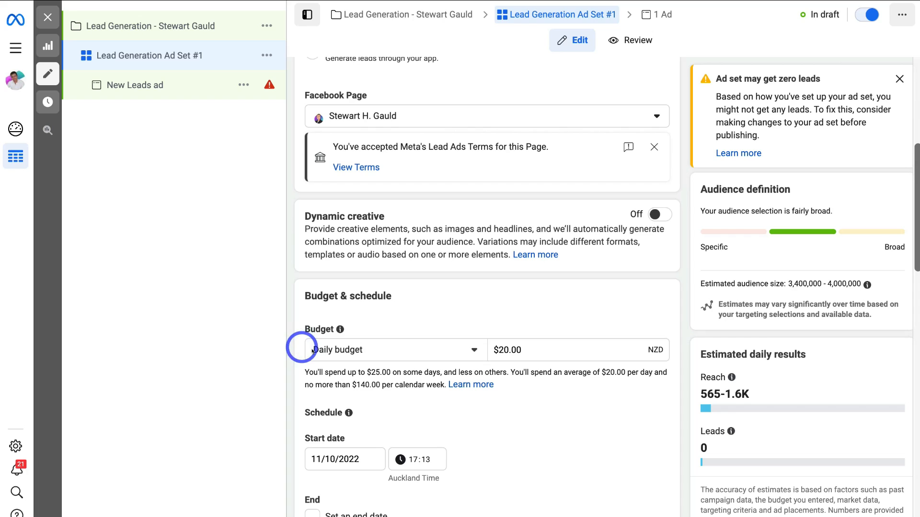
click(388, 351)
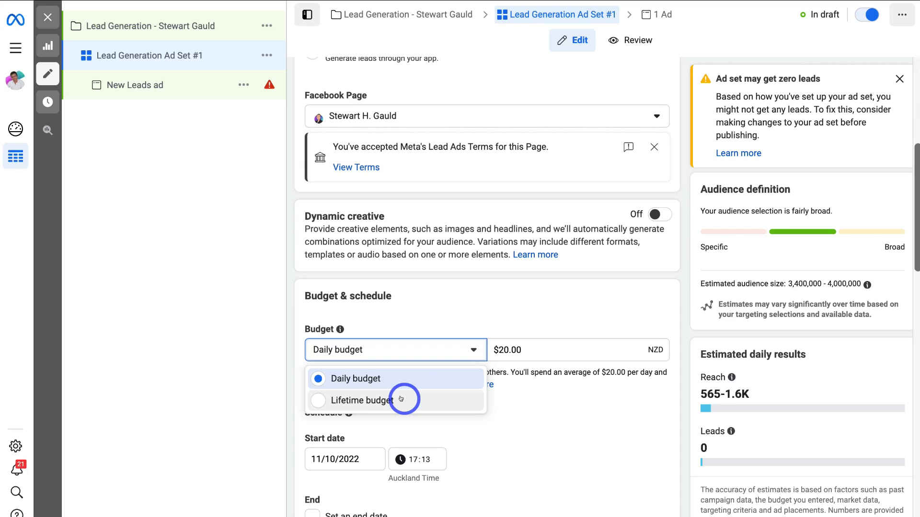
click(360, 401)
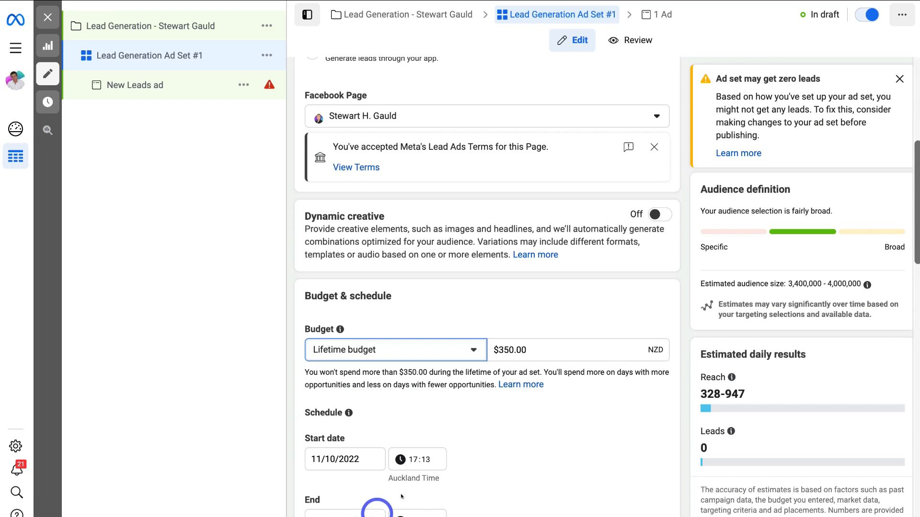
click(458, 352)
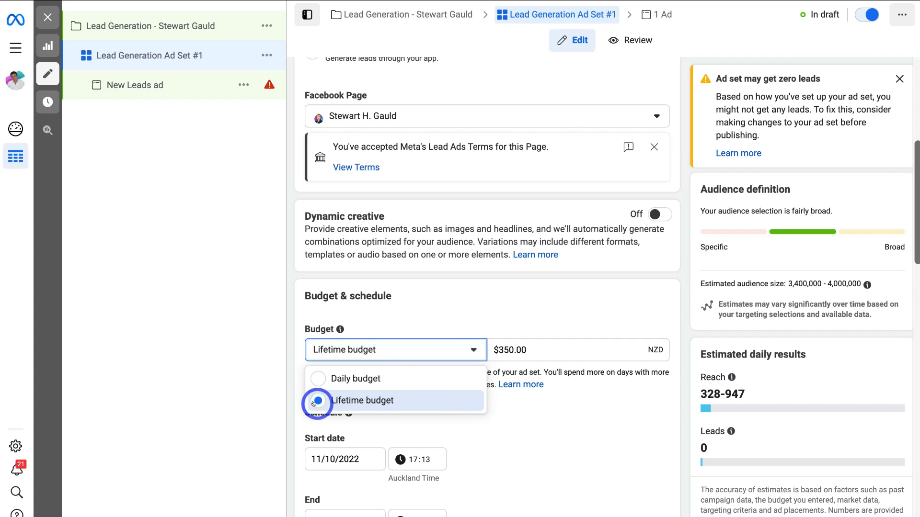
click(412, 401)
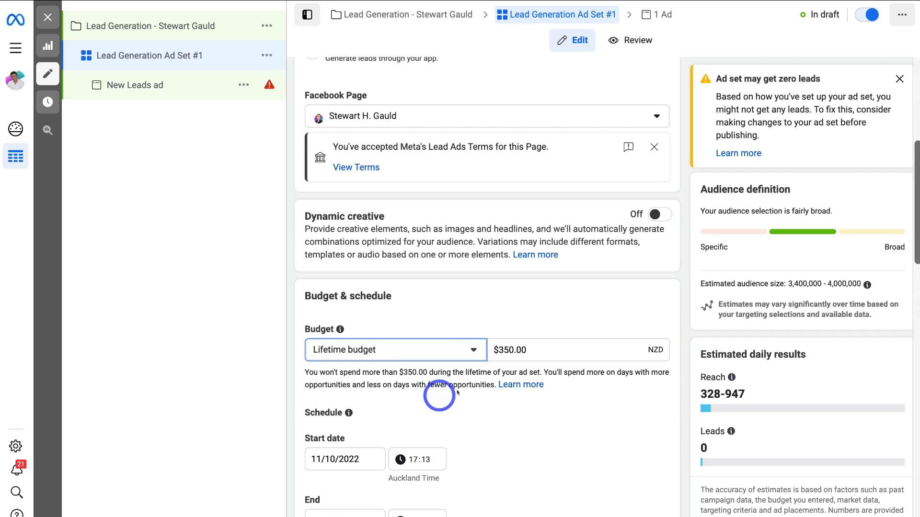
double_click(515, 350)
text(100)
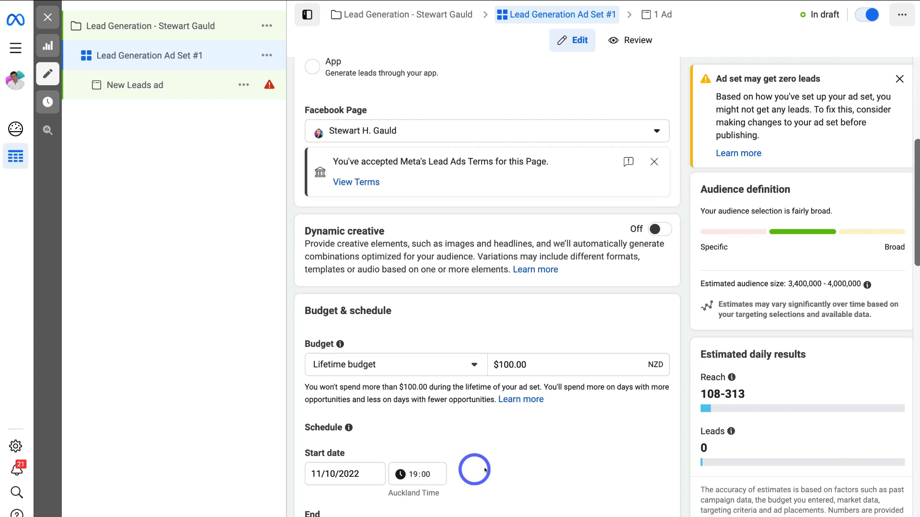
Set the ad set's schedule to end on 18/10/2022
scroll(486, 470, down, 2)
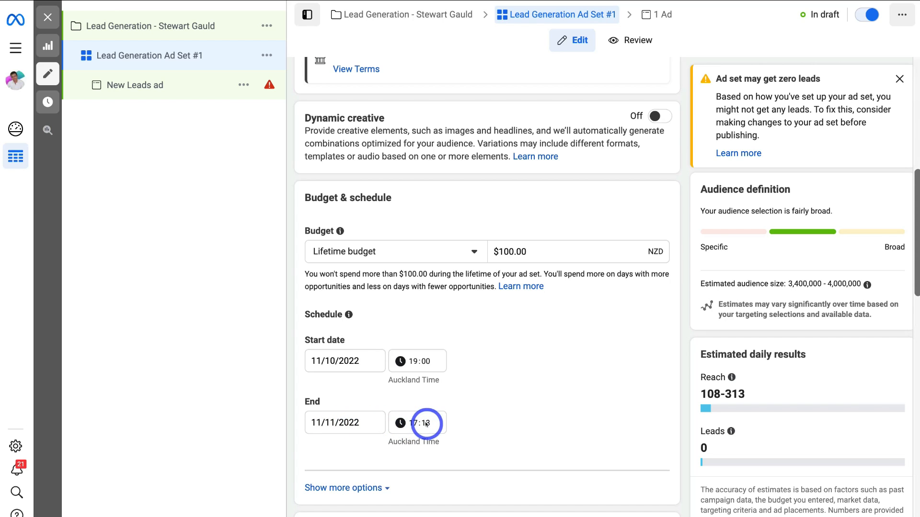
click(333, 417)
click(316, 272)
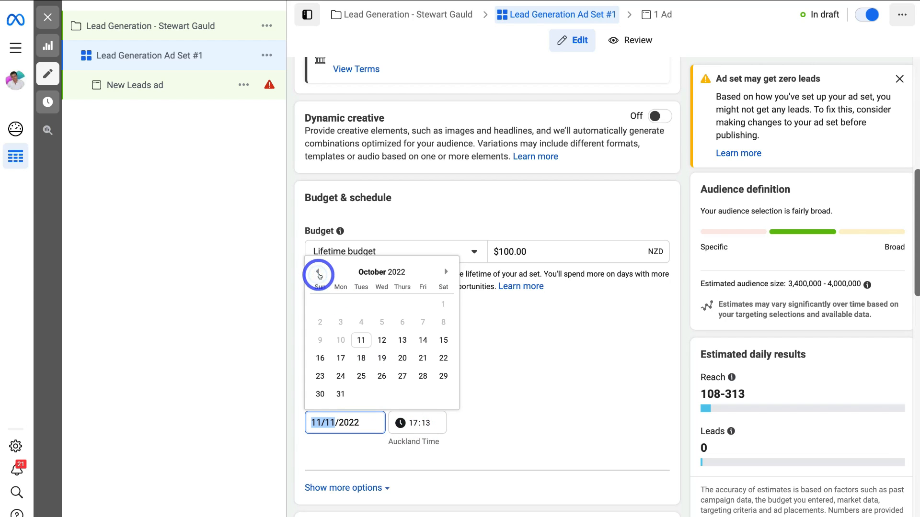
click(357, 357)
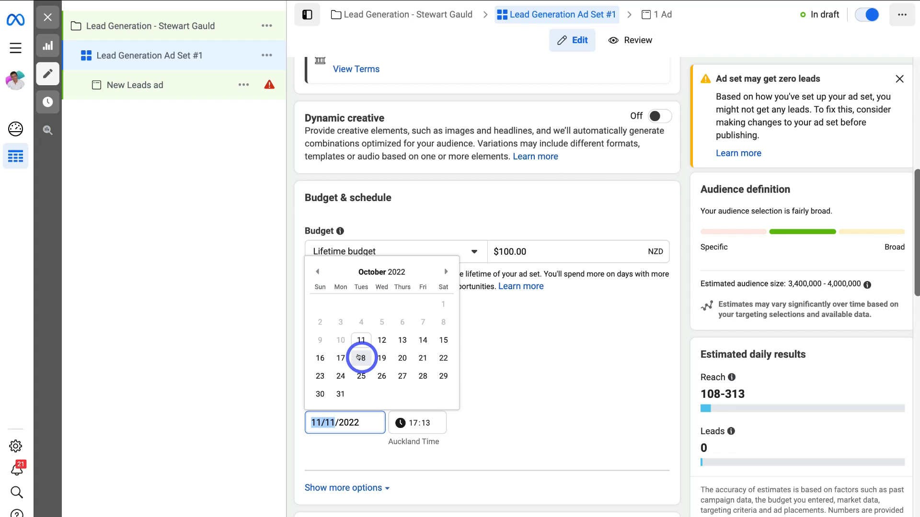
Open the audience's location targeting and examine the location type, included country, location search and map
scroll(481, 405, down, 5)
scroll(481, 405, down, 2)
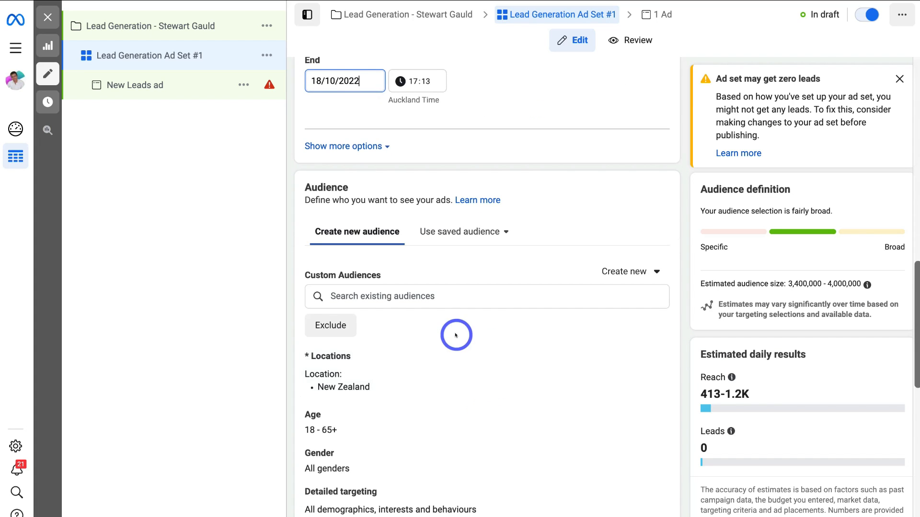
scroll(334, 207, down, 1)
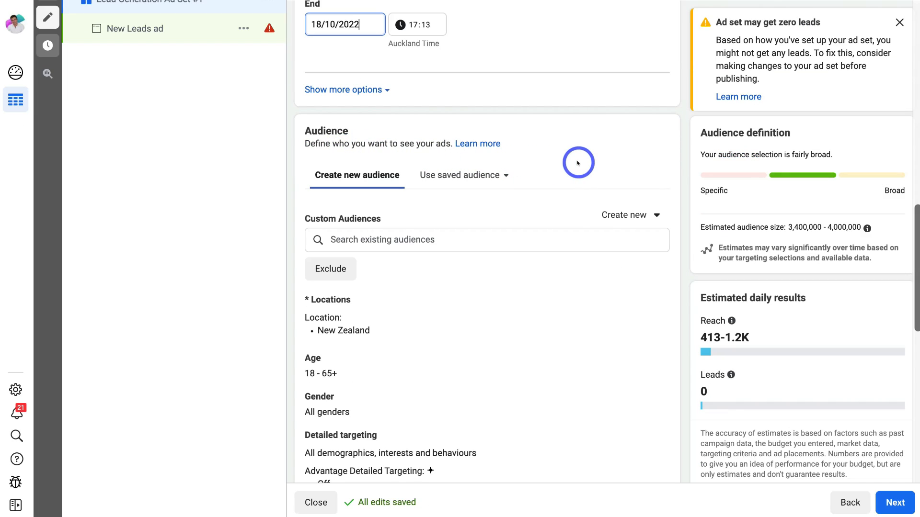
scroll(577, 163, down, 1)
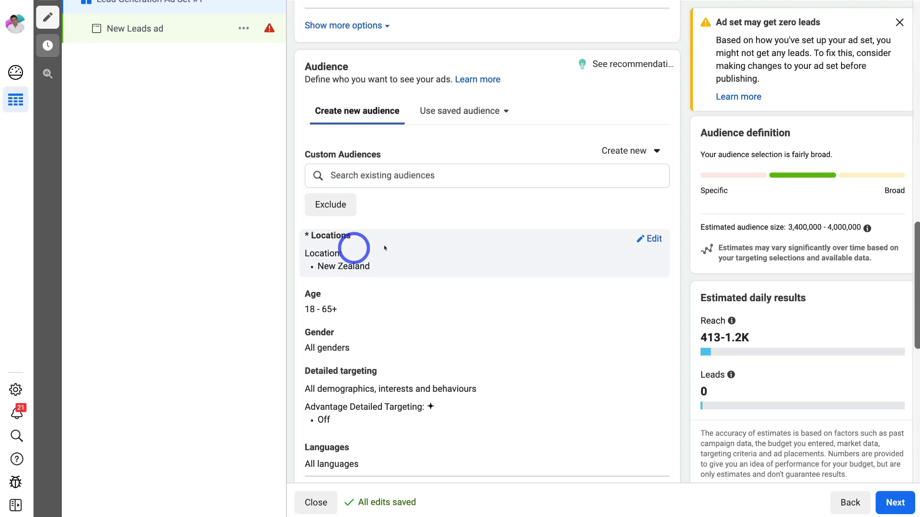
click(650, 238)
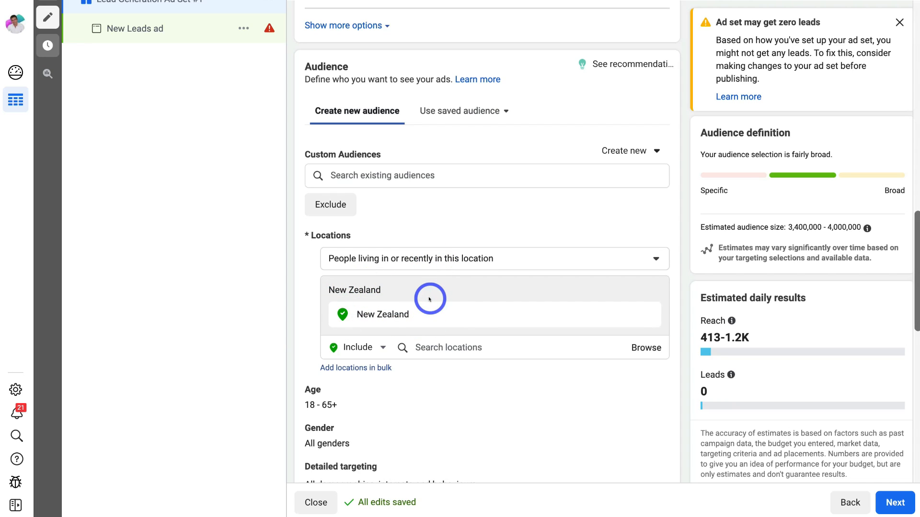
click(435, 254)
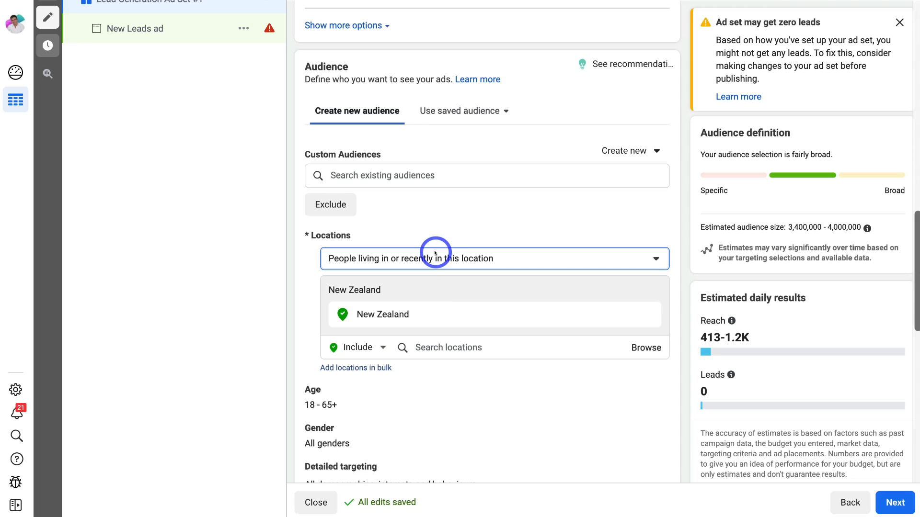
click(425, 346)
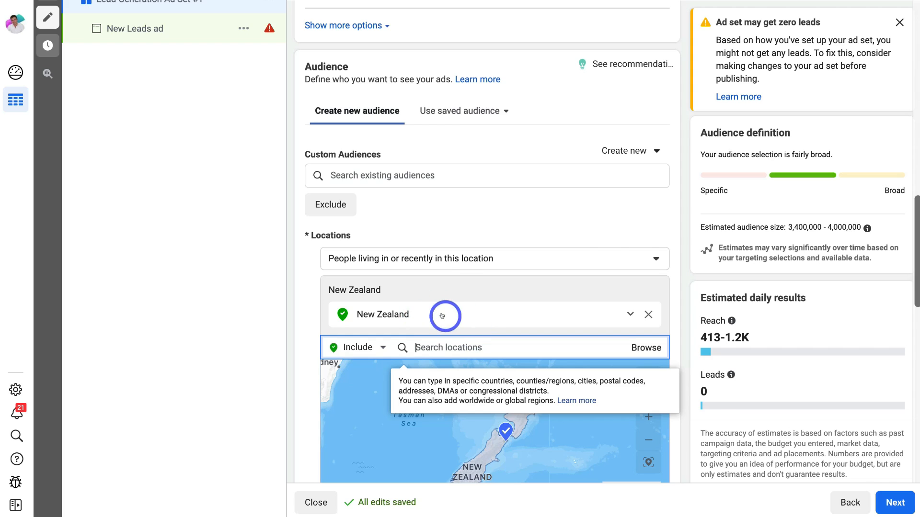
scroll(592, 300, down, 5)
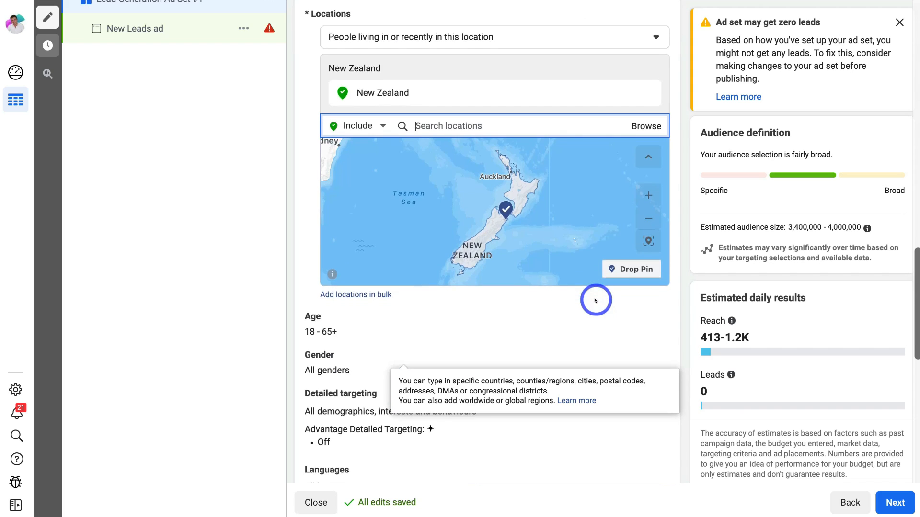
Set the audience's minimum age to 24
click(650, 287)
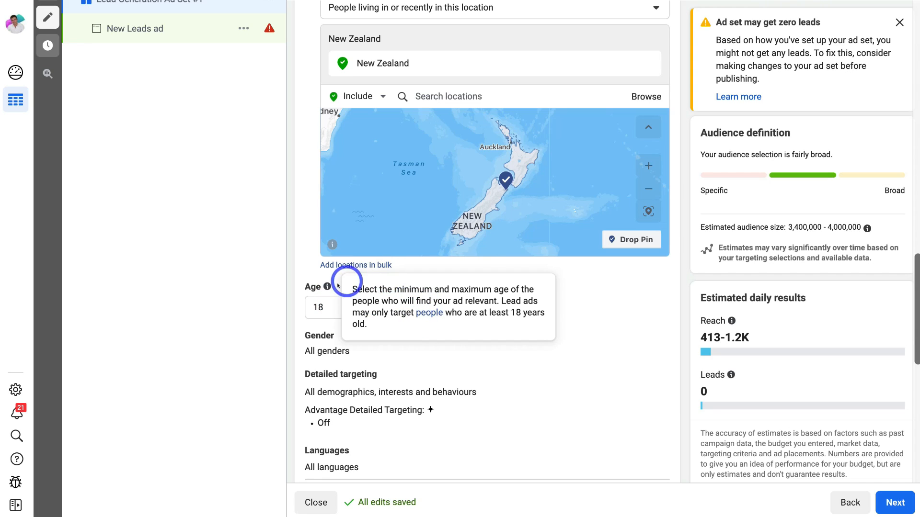
click(347, 308)
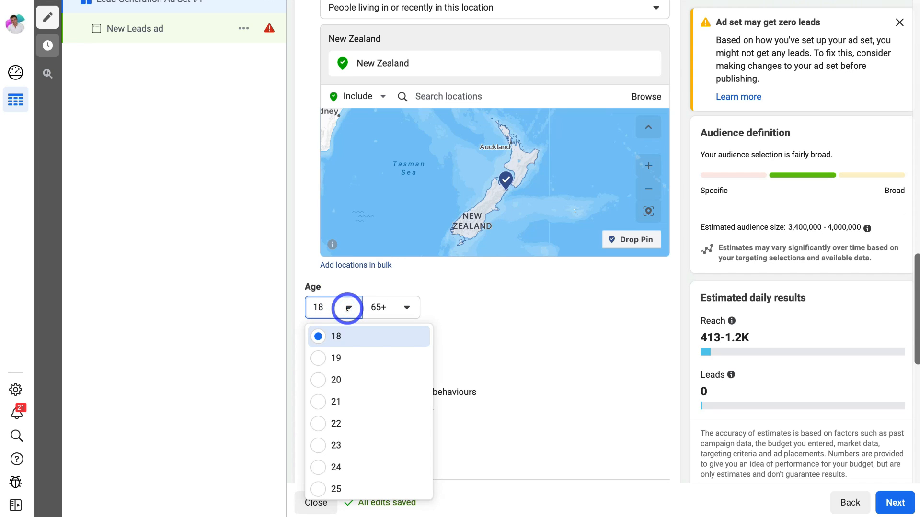
click(313, 468)
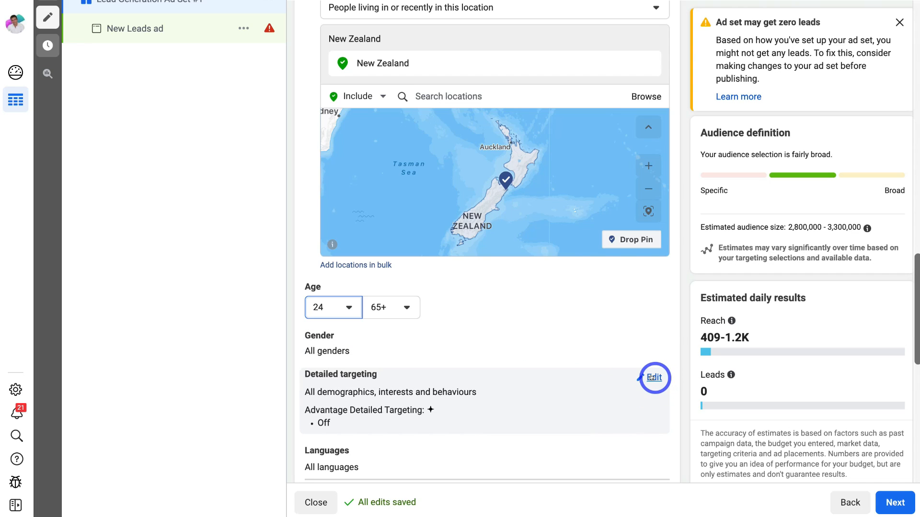
Open the audience's detailed targeting for editing and browse to the Business and industry category of Interests
click(652, 378)
scroll(653, 378, down, 2)
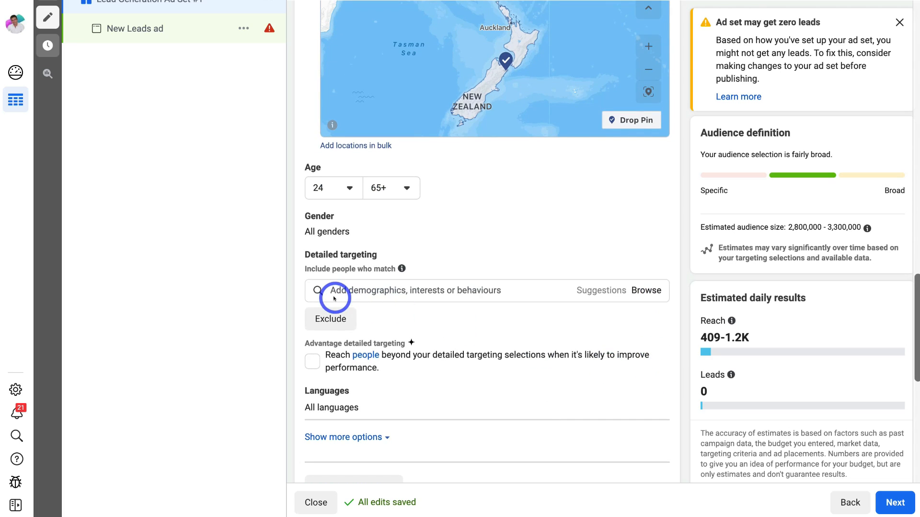
click(379, 290)
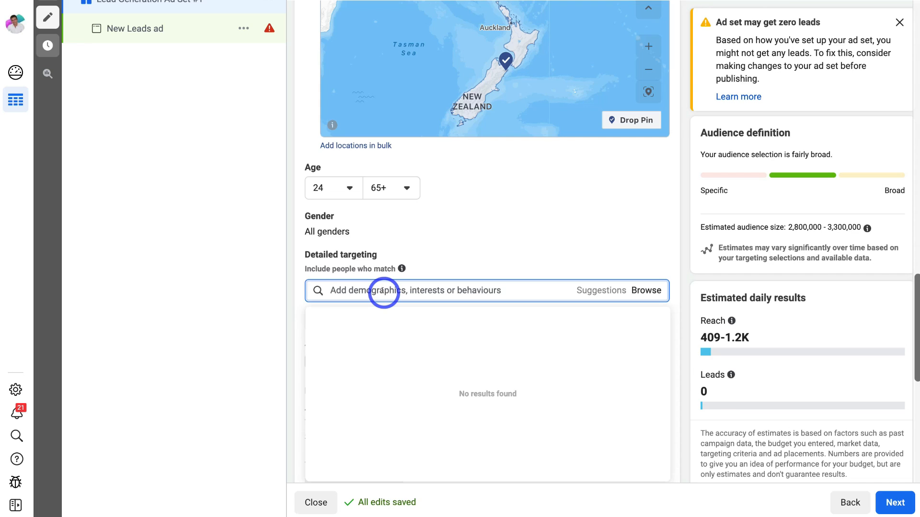
click(642, 290)
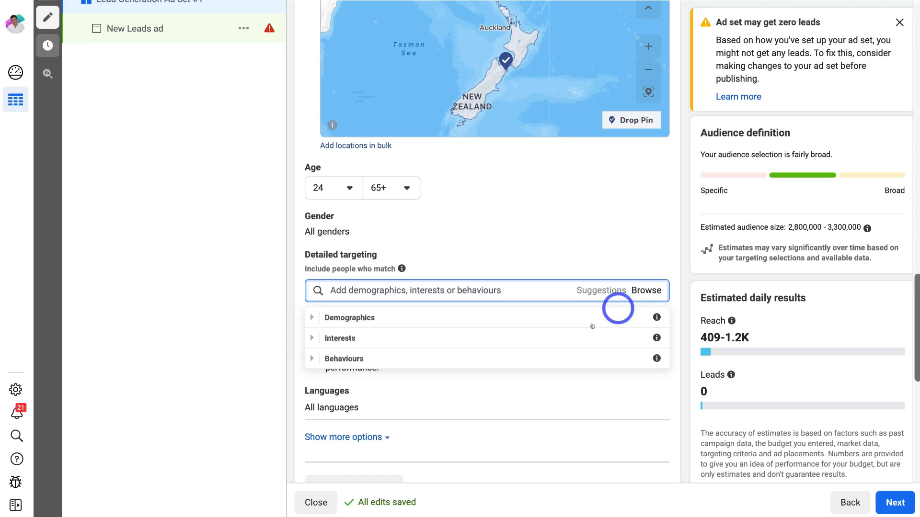
click(518, 338)
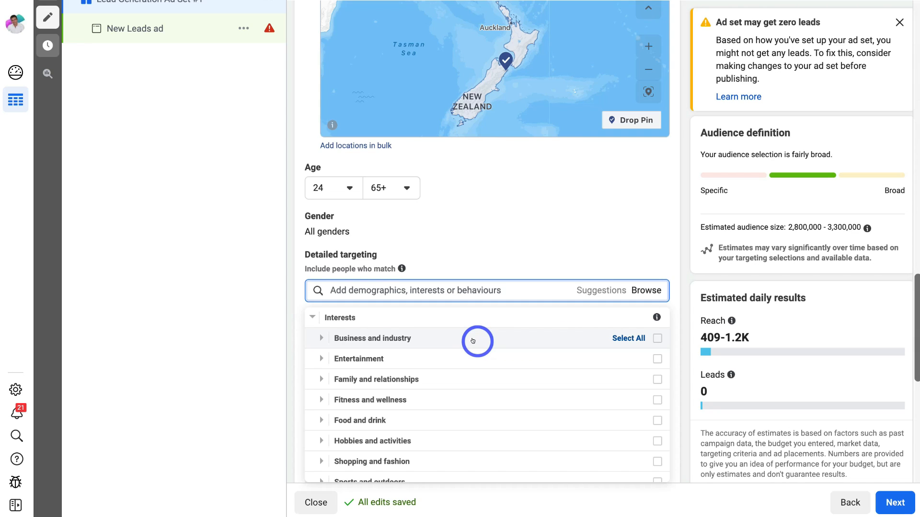
click(321, 338)
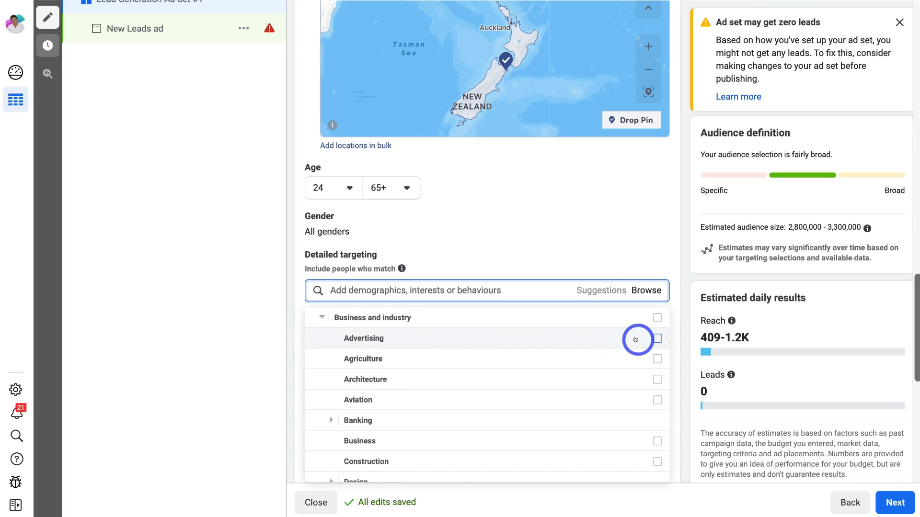
Include the Business and industry interests Advertising, Agriculture, Business, Marketing, Sales and Small business in the detailed targeting
click(655, 338)
click(656, 353)
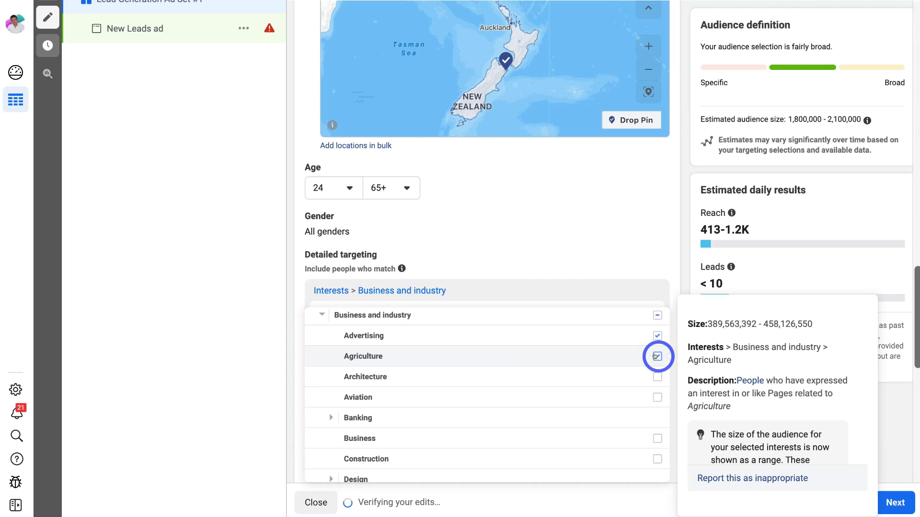
scroll(655, 356, down, 1)
scroll(654, 355, down, 2)
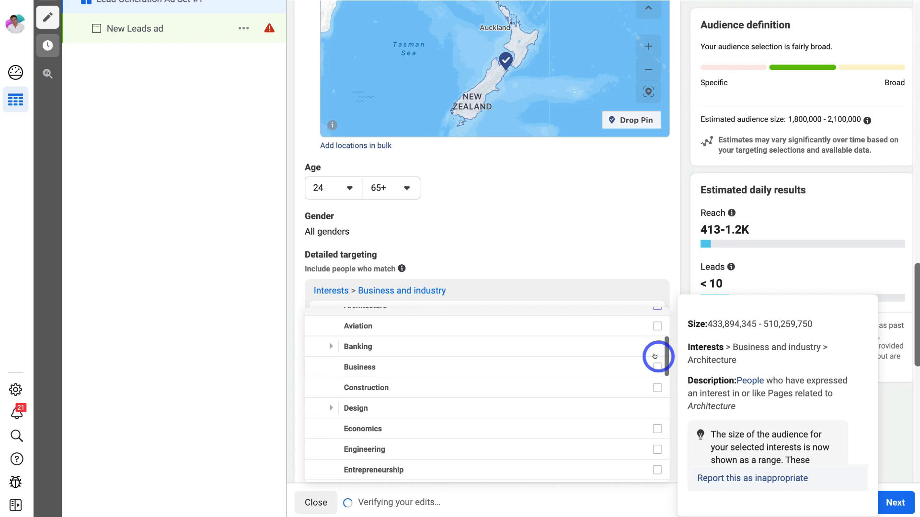
scroll(653, 365, down, 5)
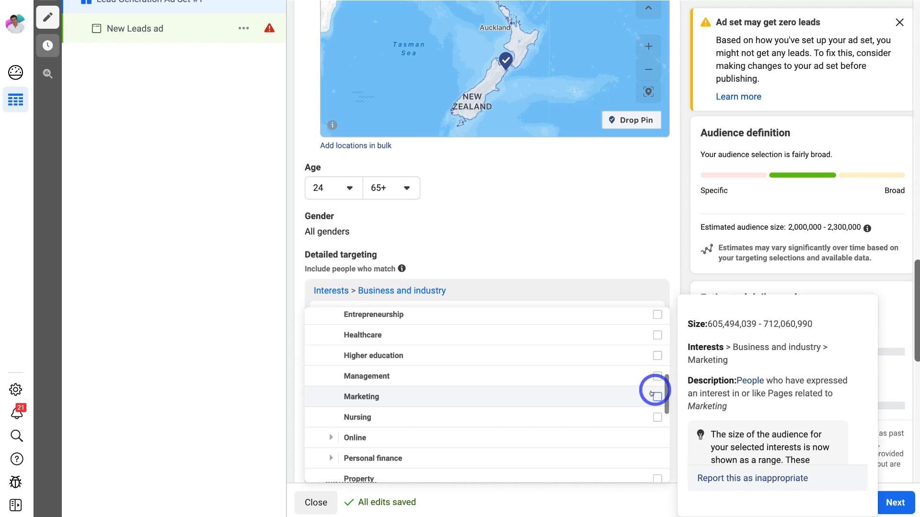
scroll(651, 398, down, 4)
click(655, 405)
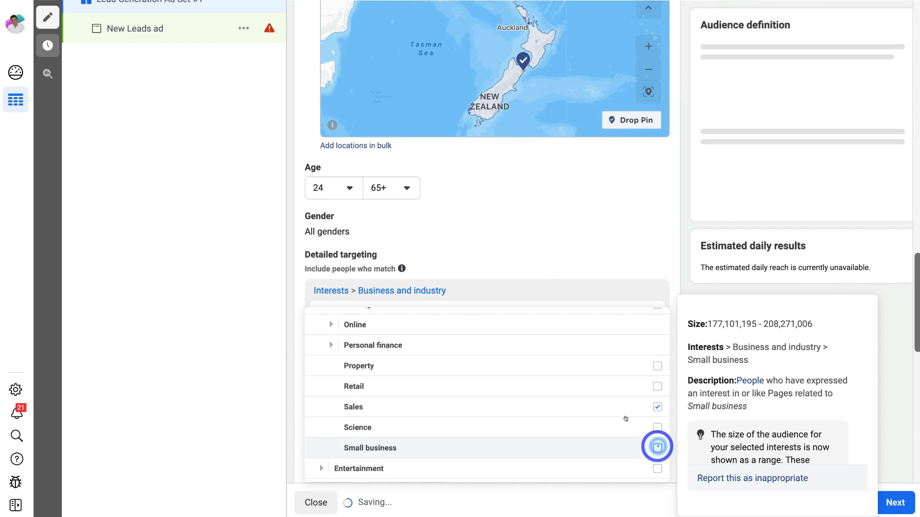
click(657, 446)
click(591, 261)
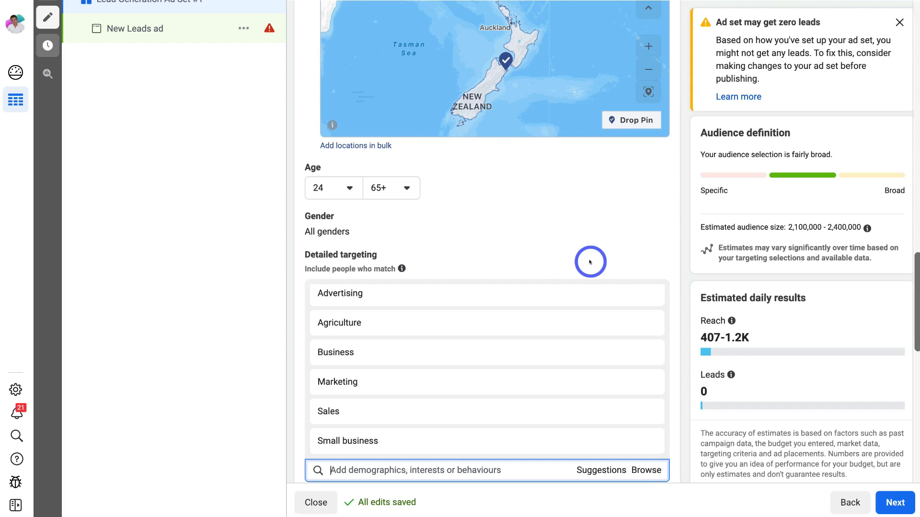
Add the suggested segments Small business owners, Business Owner, Entrepreneurship and Owner and CEO, and review the full targeting selection
scroll(590, 264, down, 2)
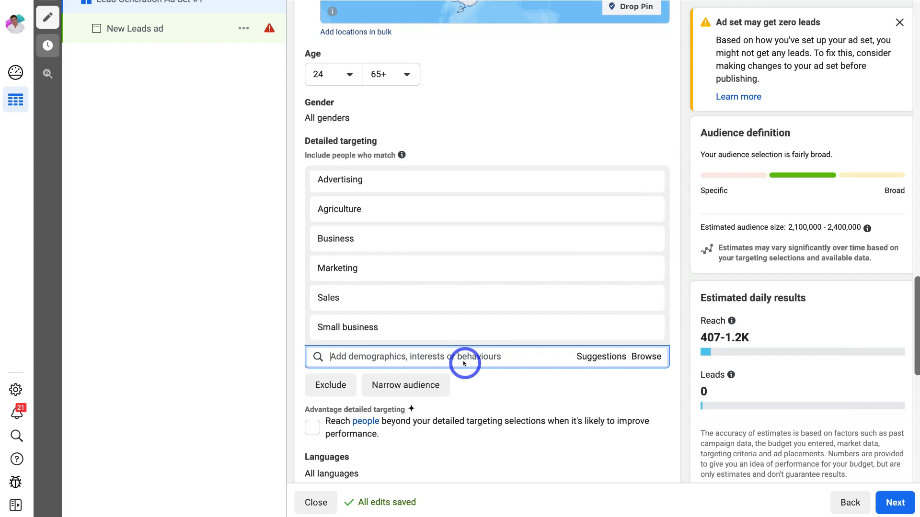
click(593, 357)
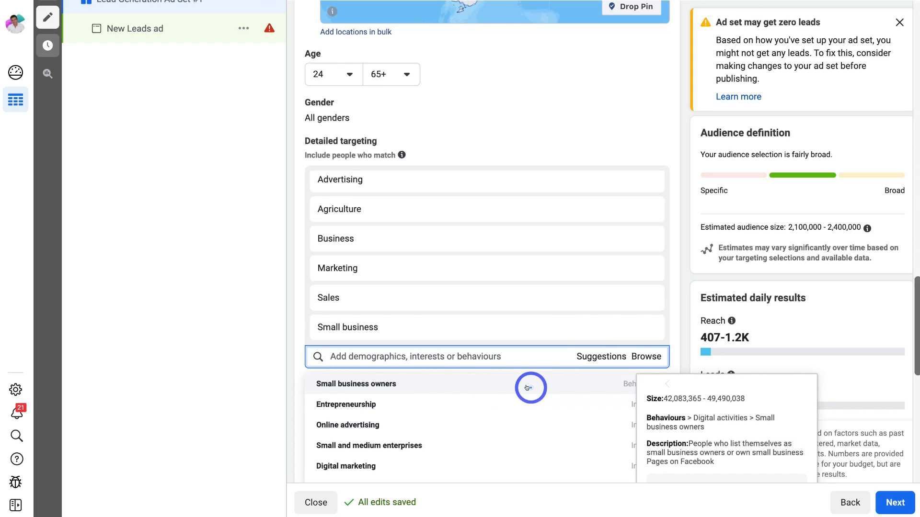
click(527, 387)
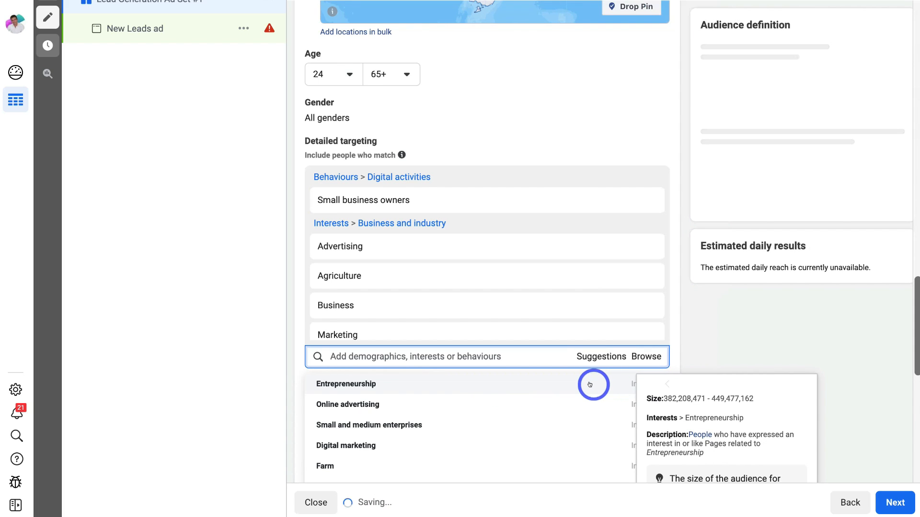
click(571, 399)
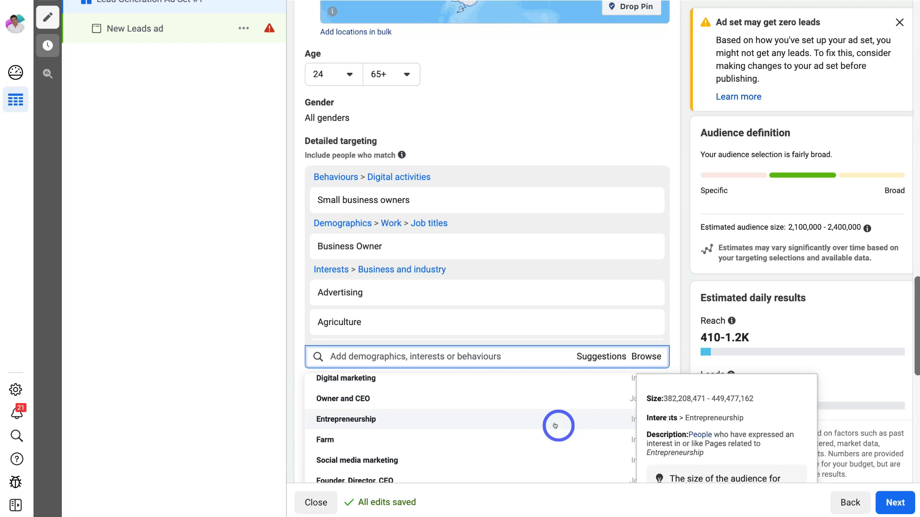
click(555, 426)
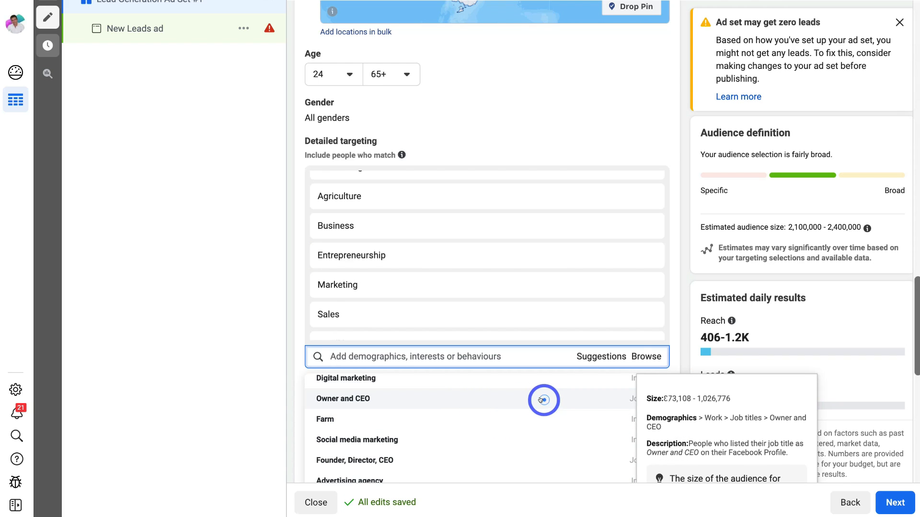
click(543, 400)
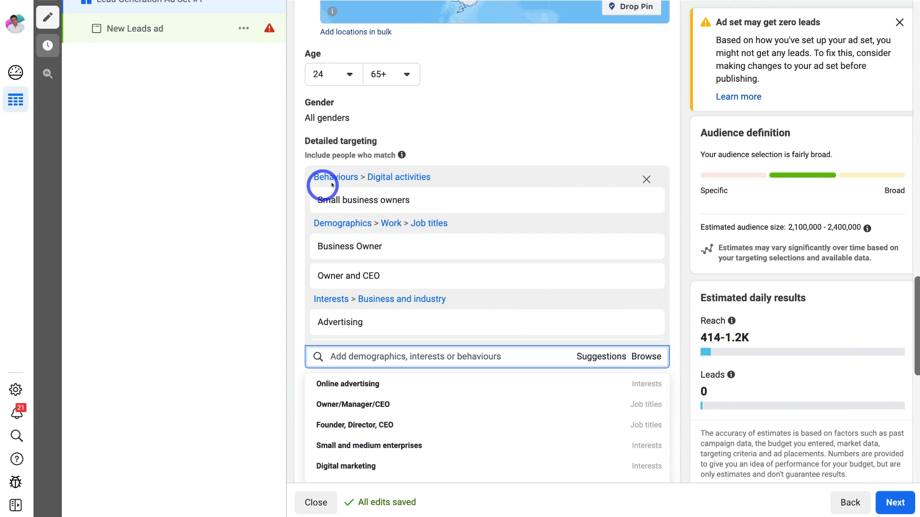
scroll(425, 188, down, 2)
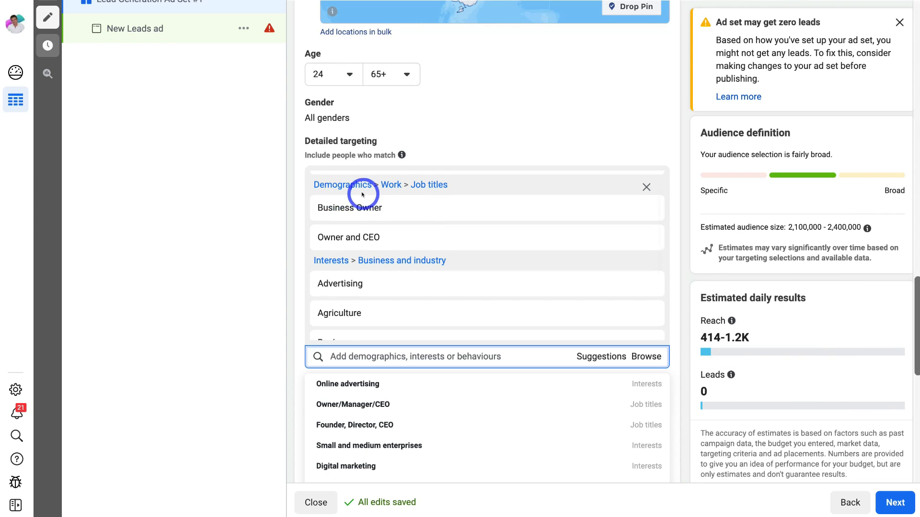
scroll(362, 194, down, 2)
scroll(370, 211, down, 3)
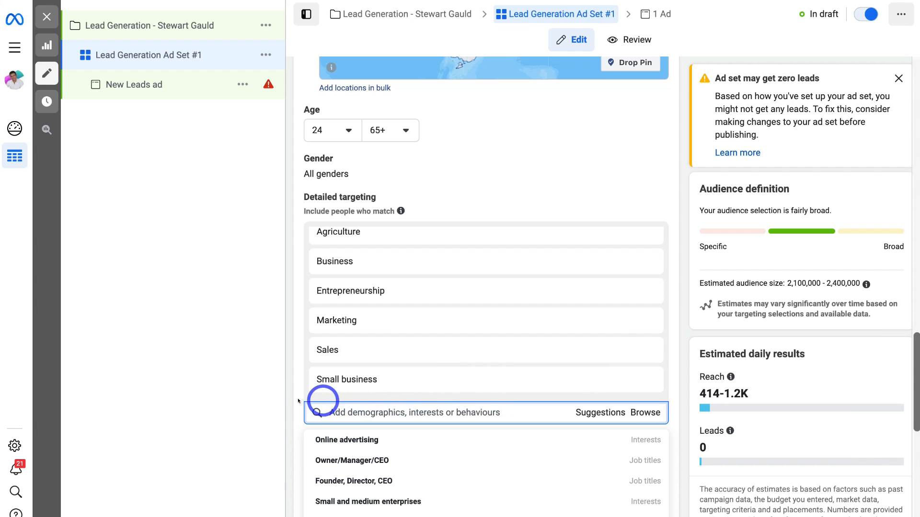
click(292, 400)
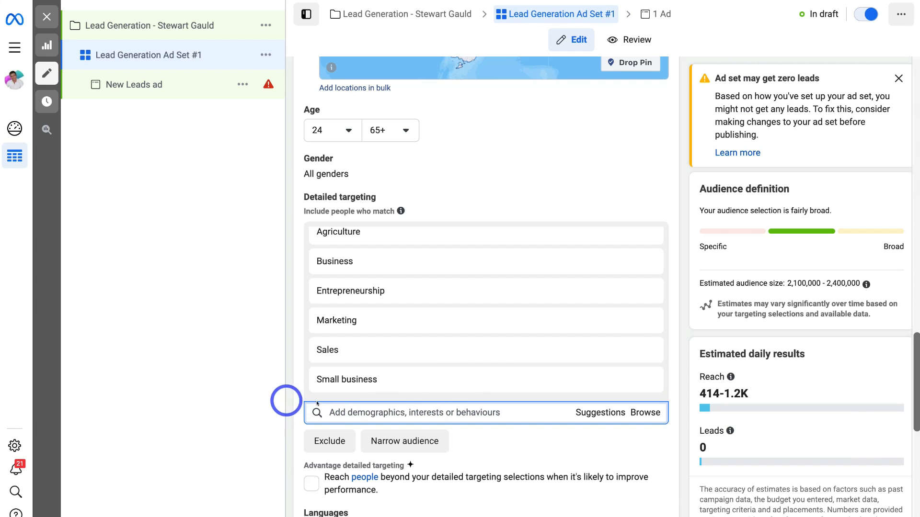
Review the ad set's languages, placements and optimisation and delivery settings, and continue to the ad setup
scroll(585, 416, down, 2)
scroll(586, 420, down, 2)
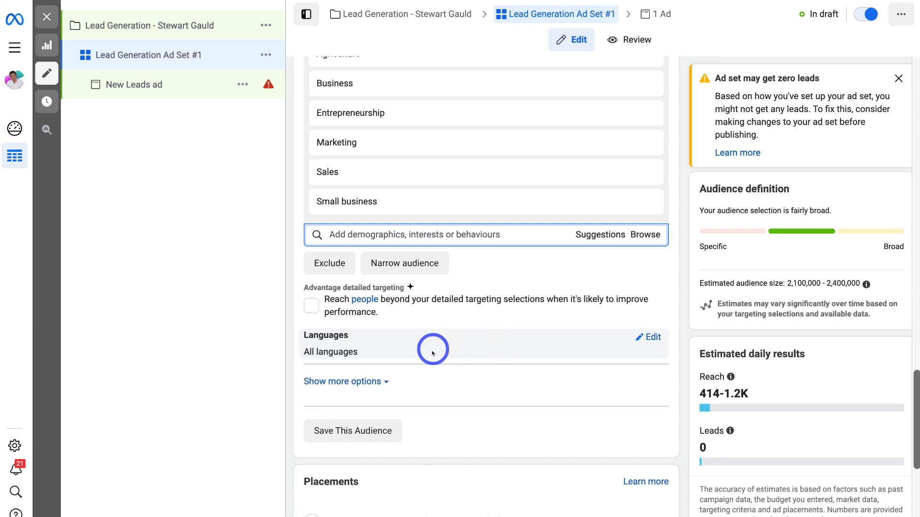
scroll(519, 363, down, 4)
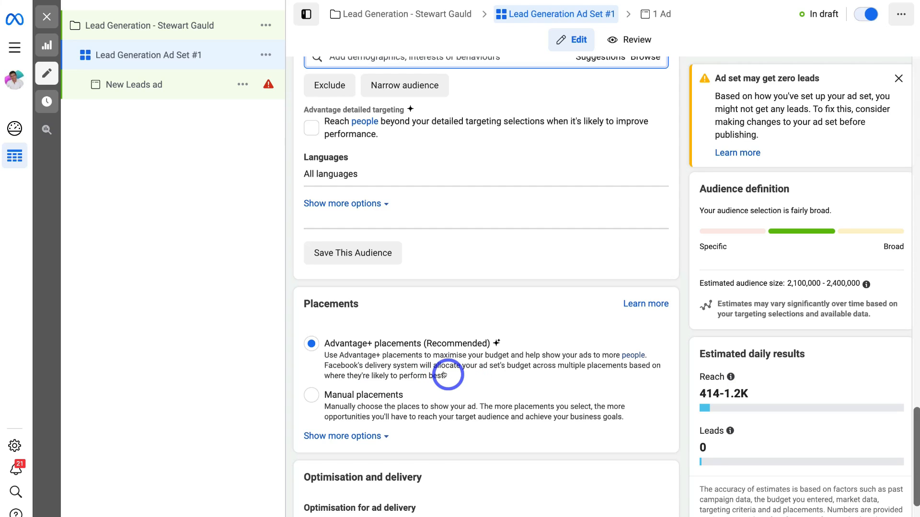
scroll(447, 375, down, 3)
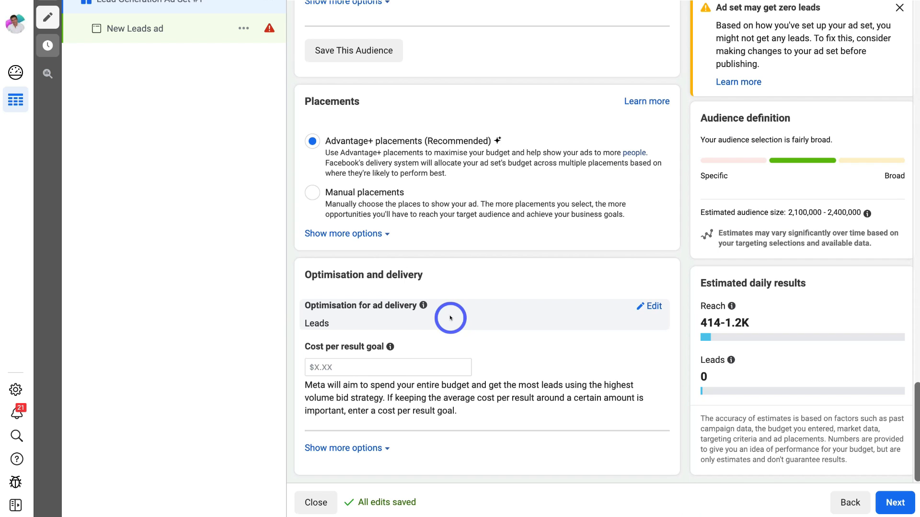
click(894, 502)
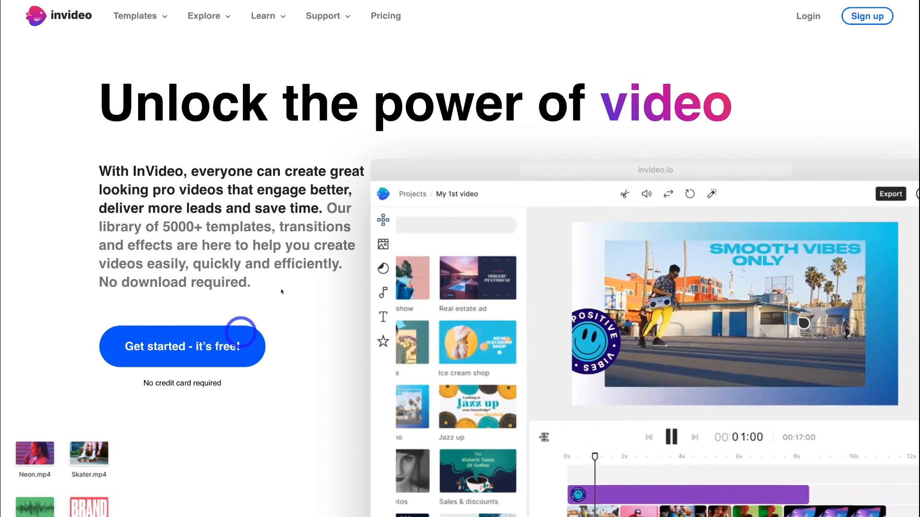
On the InVideo website, examine the pricing of the Free, Business and Unlimited plans and the pre-built video ad templates
click(380, 22)
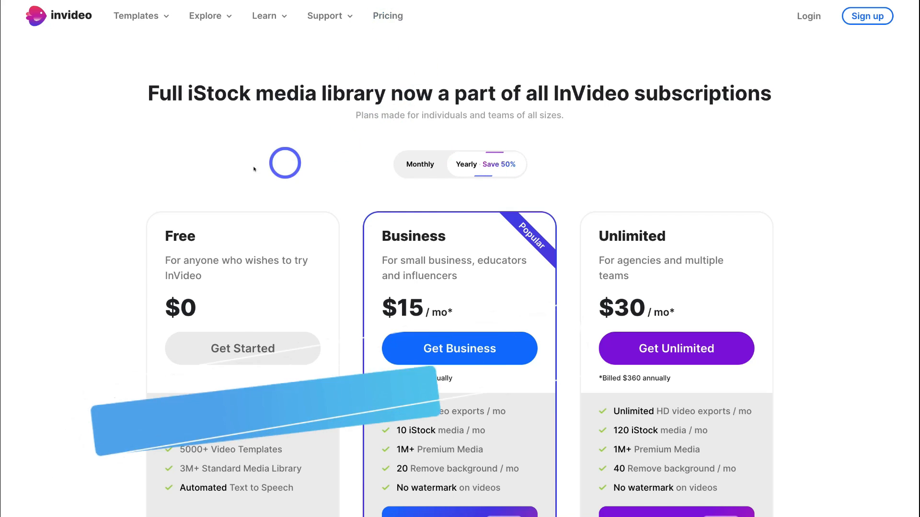
scroll(263, 214, down, 1)
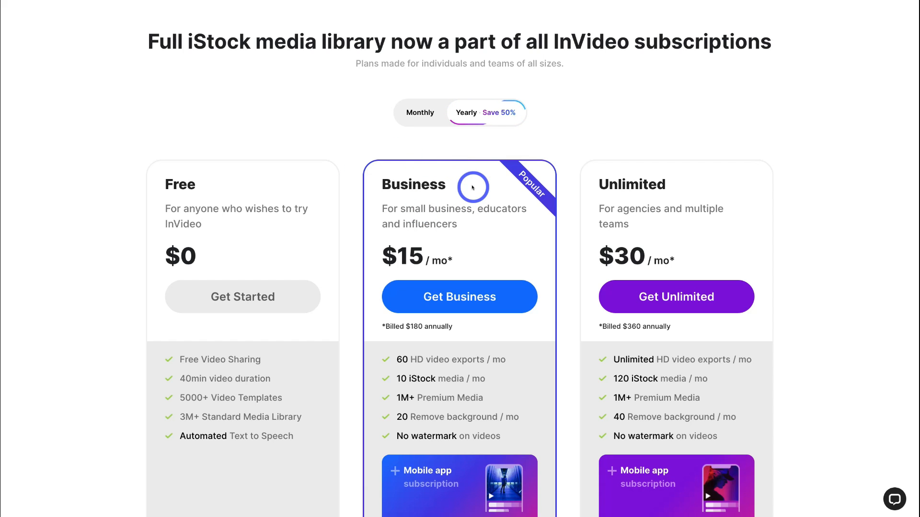
scroll(735, 136, down, 5)
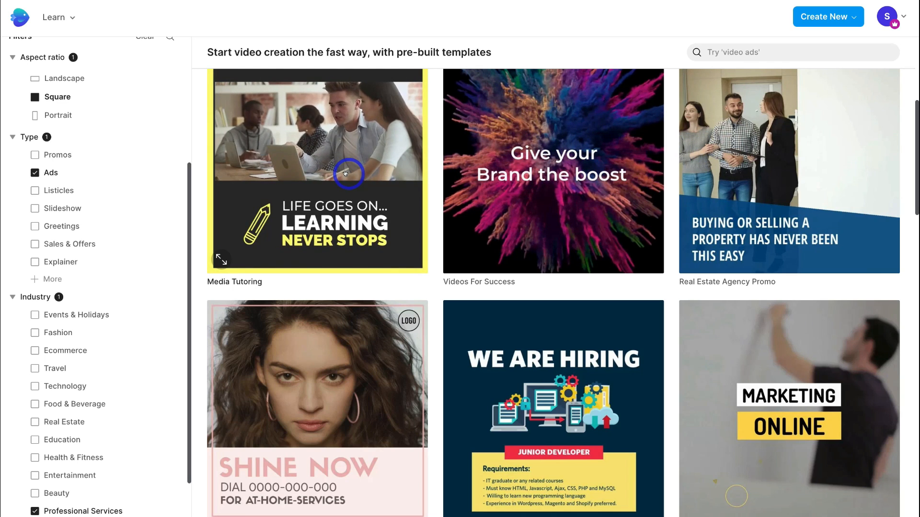
scroll(345, 174, down, 3)
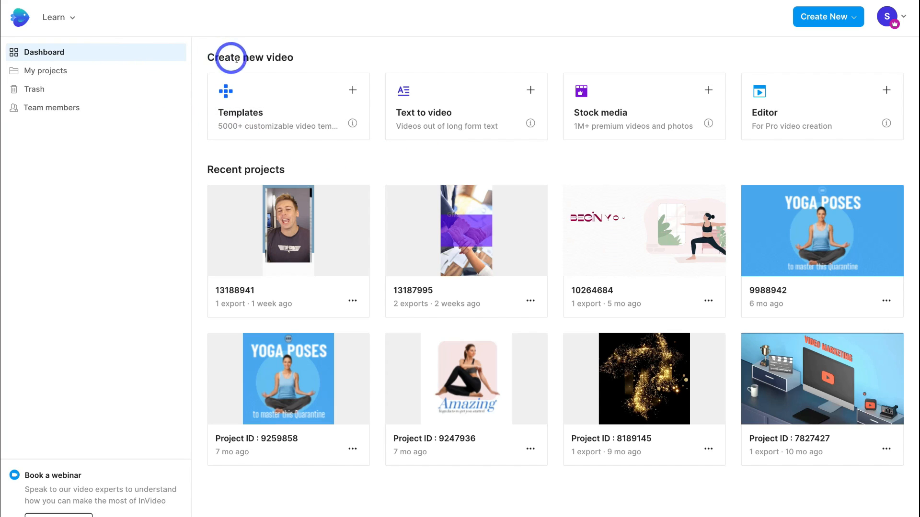
Open InVideo's template library and filter it by Square aspect ratio and the Ads type
click(281, 104)
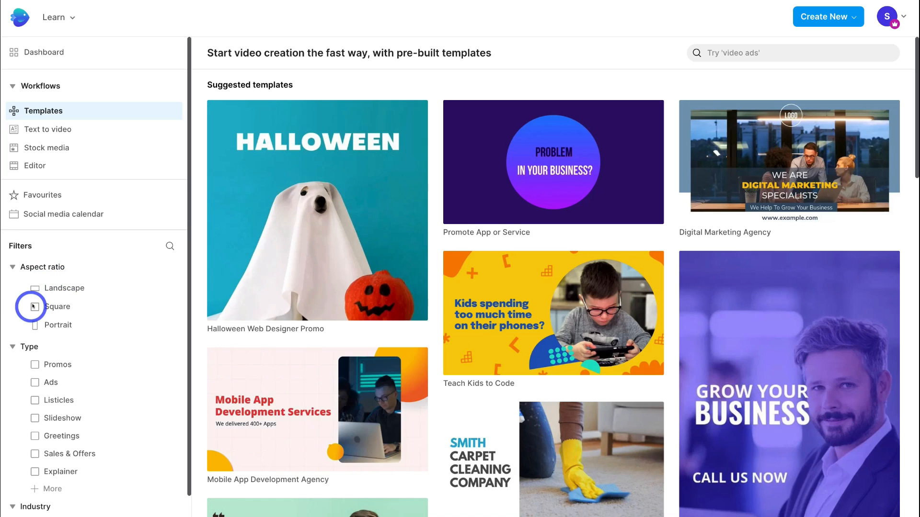
click(34, 306)
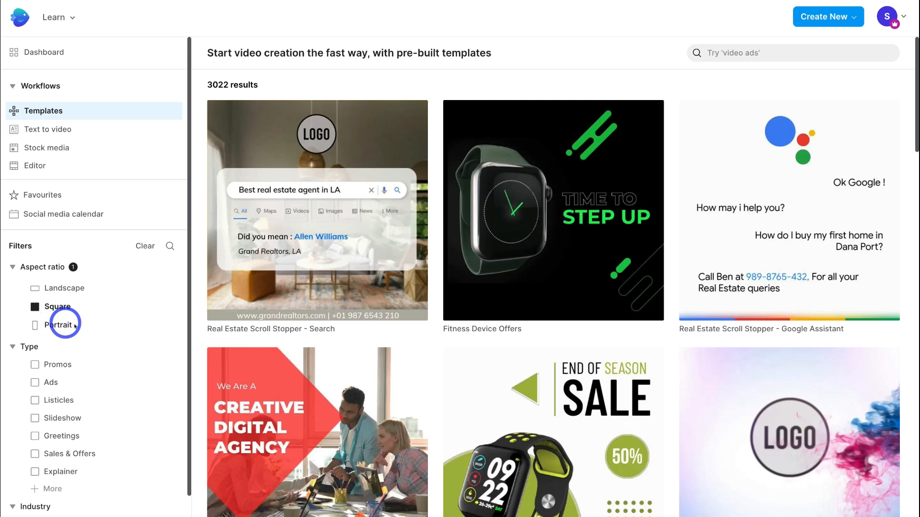
click(30, 382)
Expand the industry filters, restrict the templates to Professional Services and browse the matching designs
scroll(72, 387, down, 2)
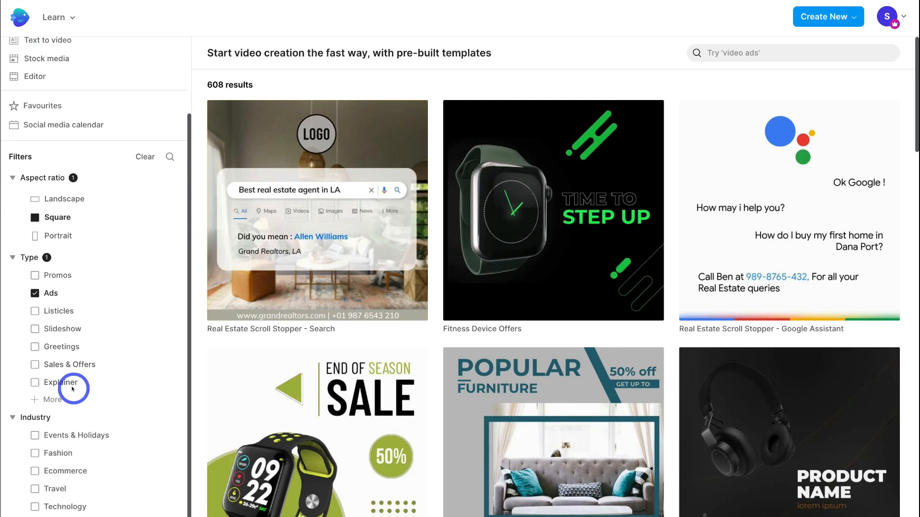
scroll(29, 396, down, 1)
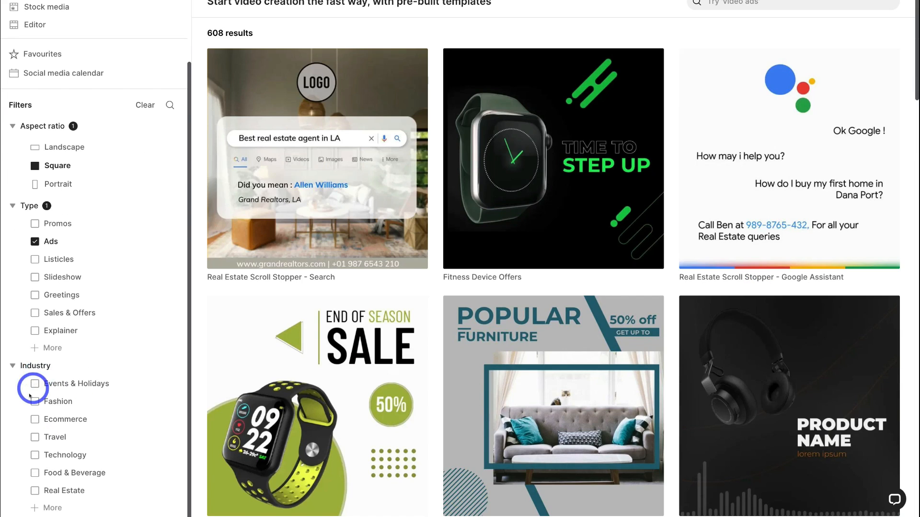
click(52, 507)
scroll(58, 450, down, 2)
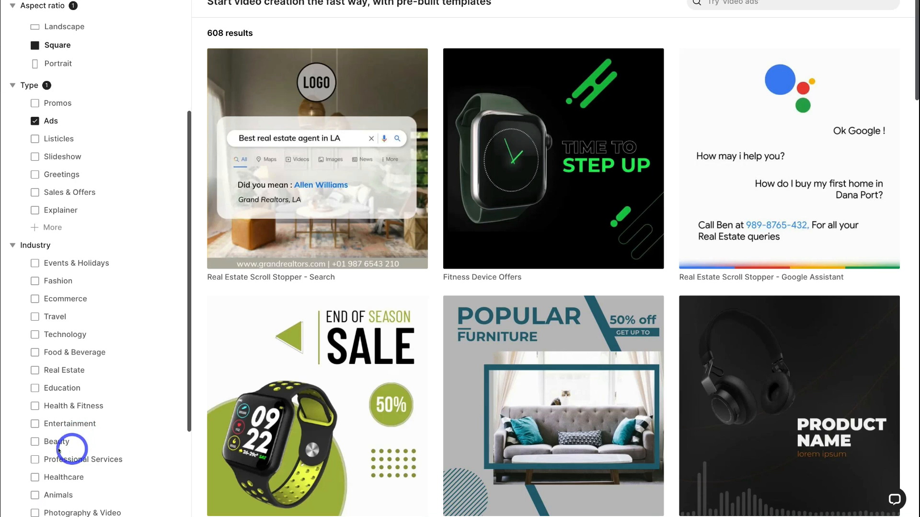
click(32, 459)
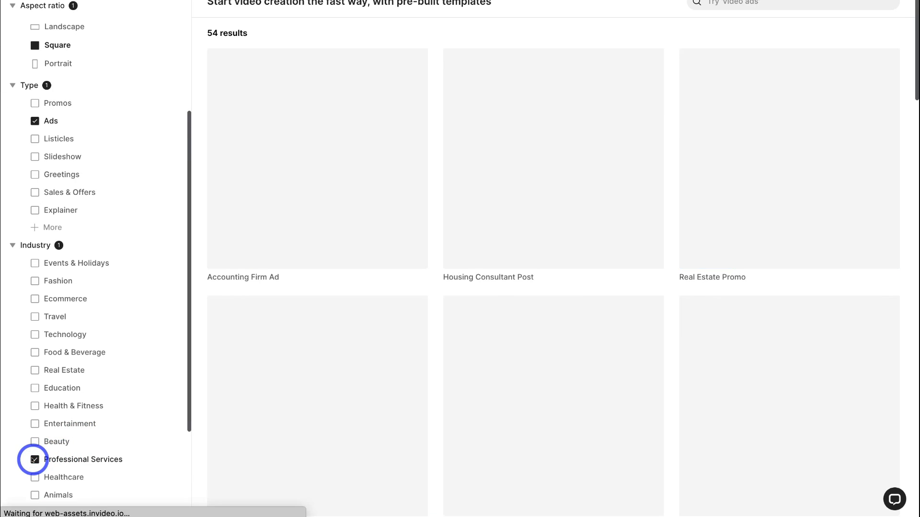
scroll(32, 460, up, 1)
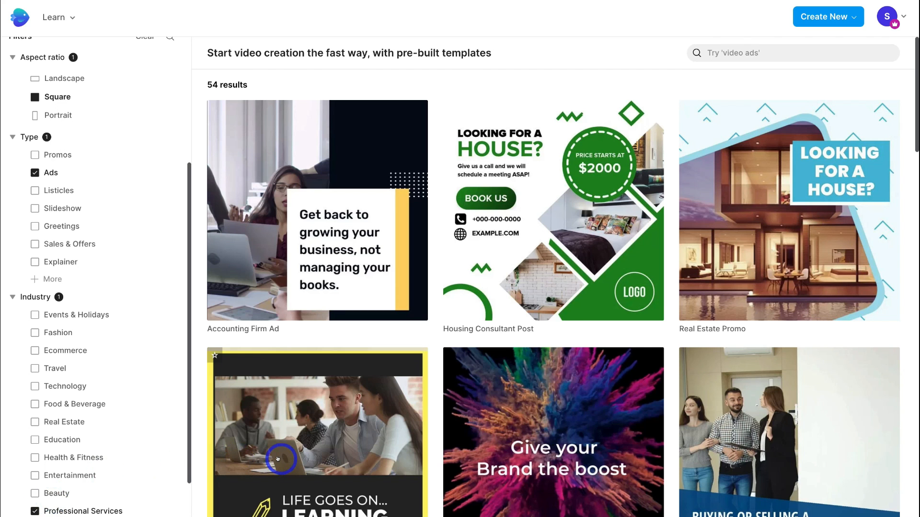
scroll(281, 456, down, 5)
scroll(281, 456, up, 5)
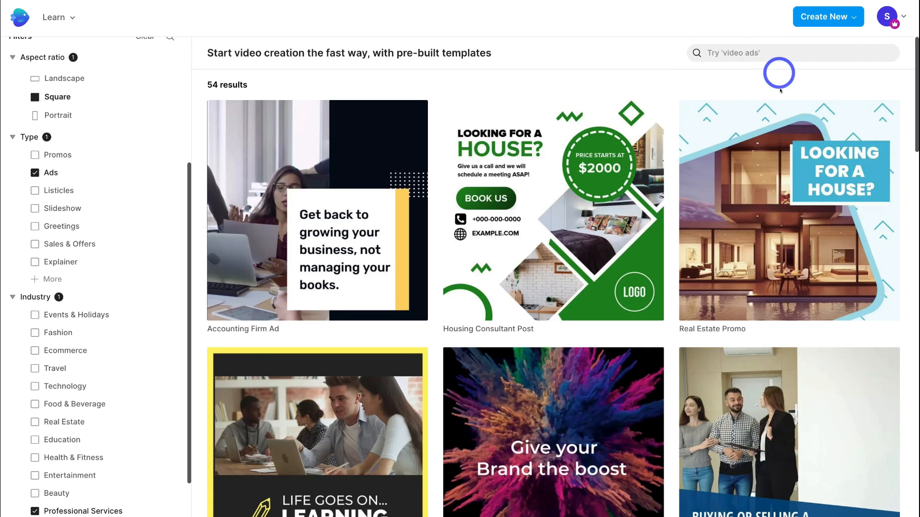
Browse the filtered square ad templates and preview the Procurement Services Video Ad template
scroll(731, 138, down, 5)
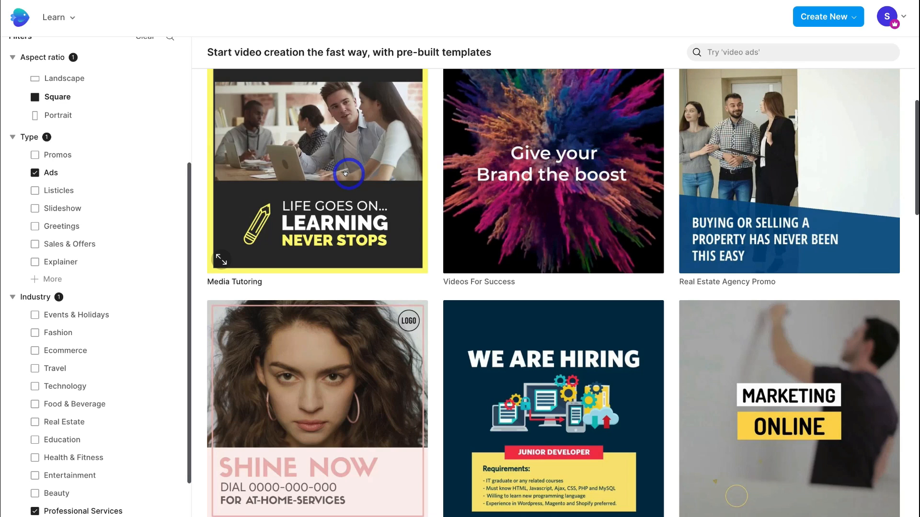
scroll(364, 202, down, 3)
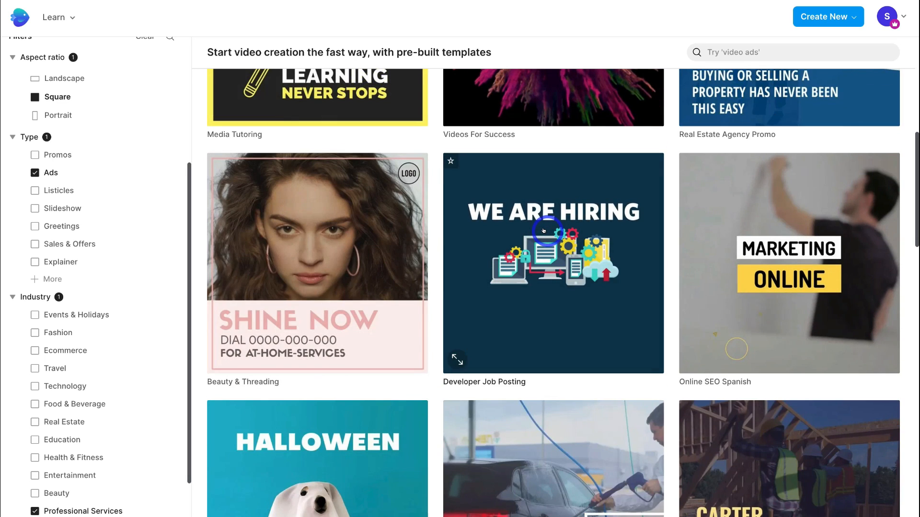
scroll(543, 231, down, 5)
scroll(543, 231, down, 4)
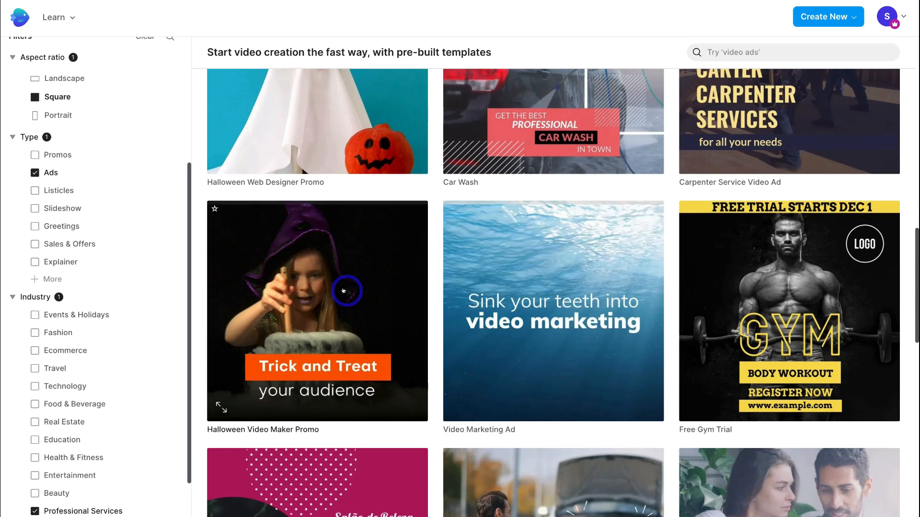
scroll(343, 290, down, 15)
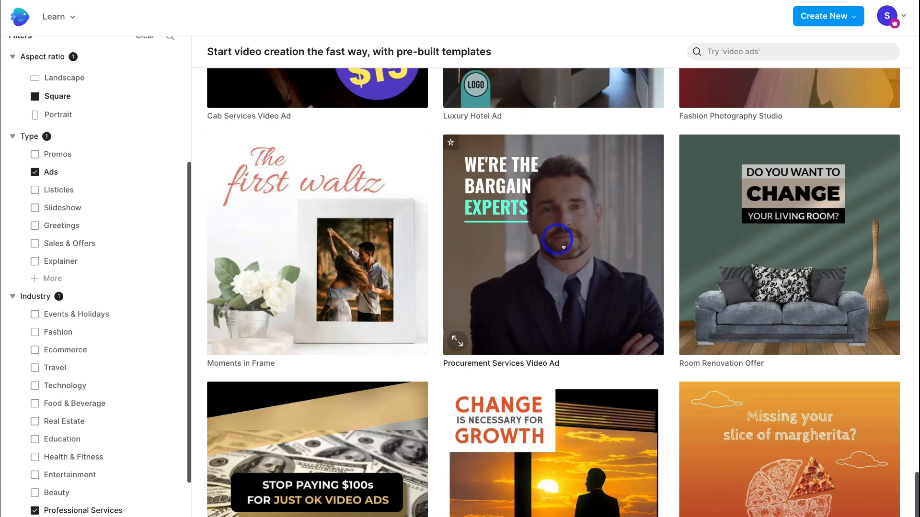
click(569, 246)
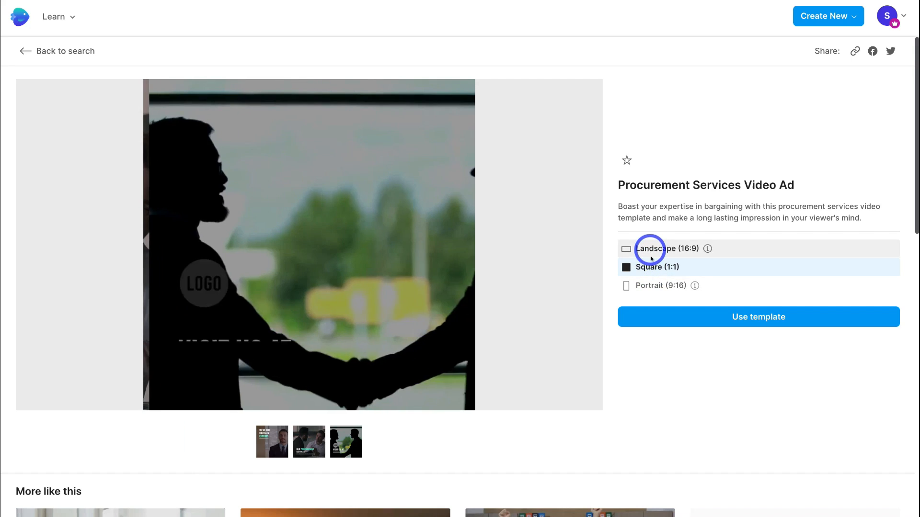
Choose the SEO Agency Services template in Square (1:1) format and open it for editing
scroll(651, 280, down, 5)
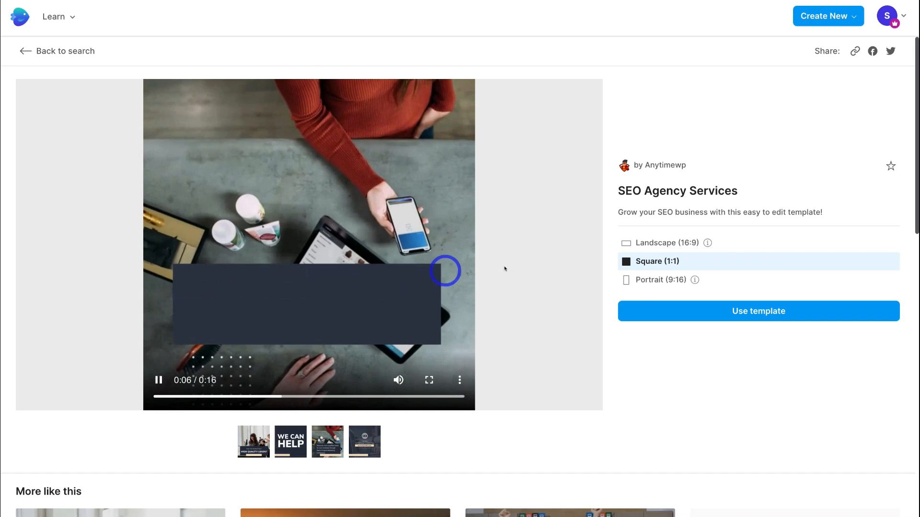
click(805, 312)
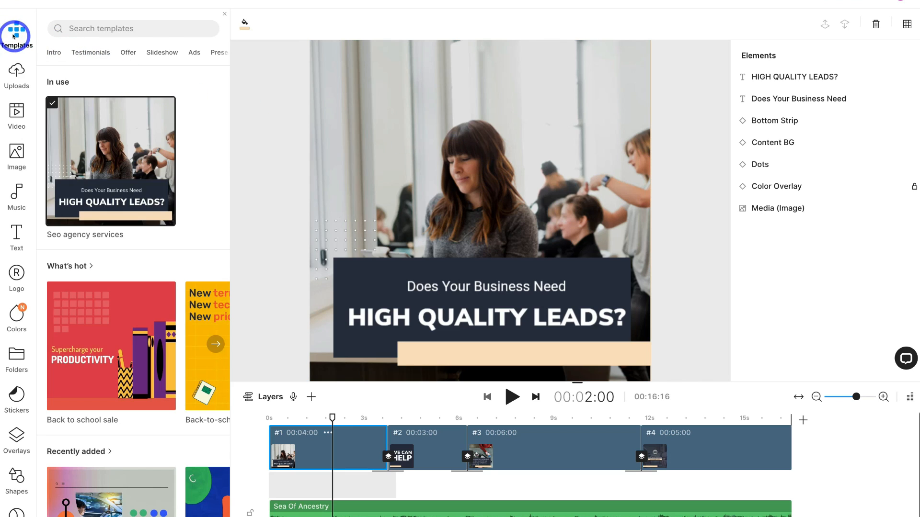
Examine the editor's template collection and the background image and dots pattern in the first scene
mouse_move(112, 156)
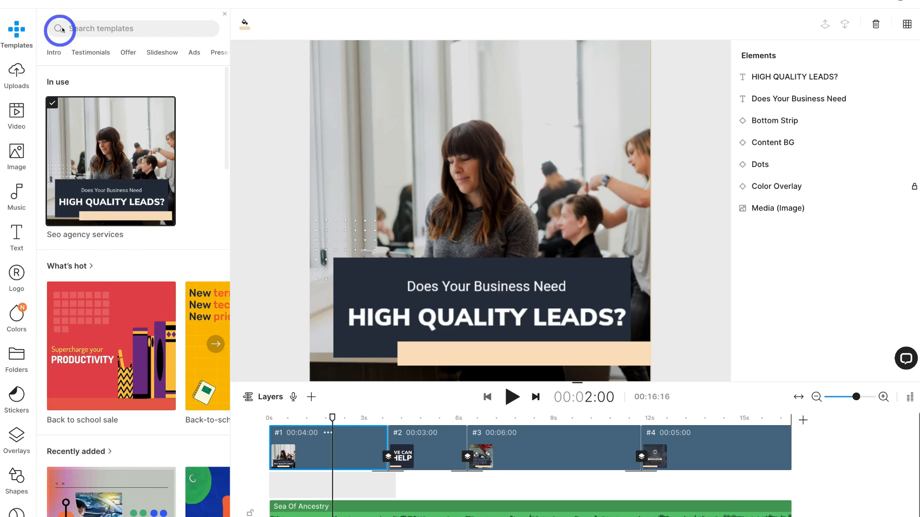
scroll(165, 180, down, 2)
scroll(165, 181, down, 9)
scroll(167, 180, up, 12)
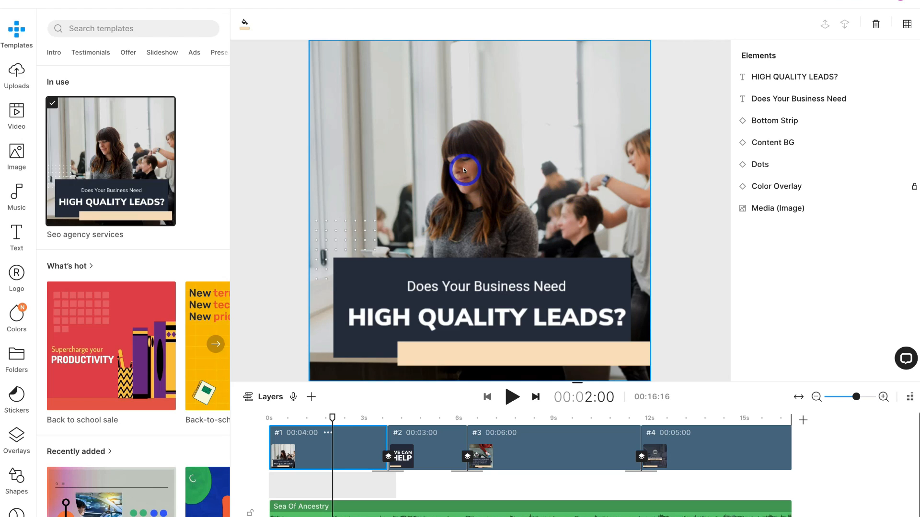
click(482, 159)
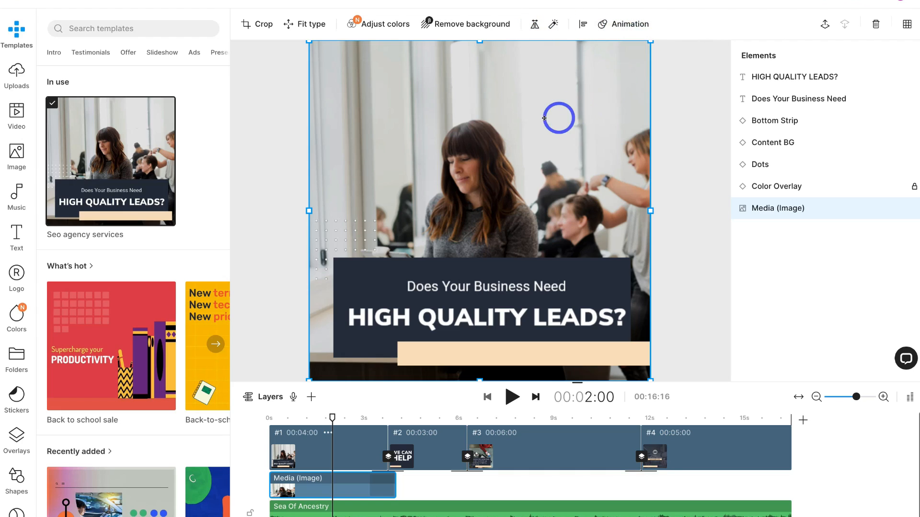
click(349, 234)
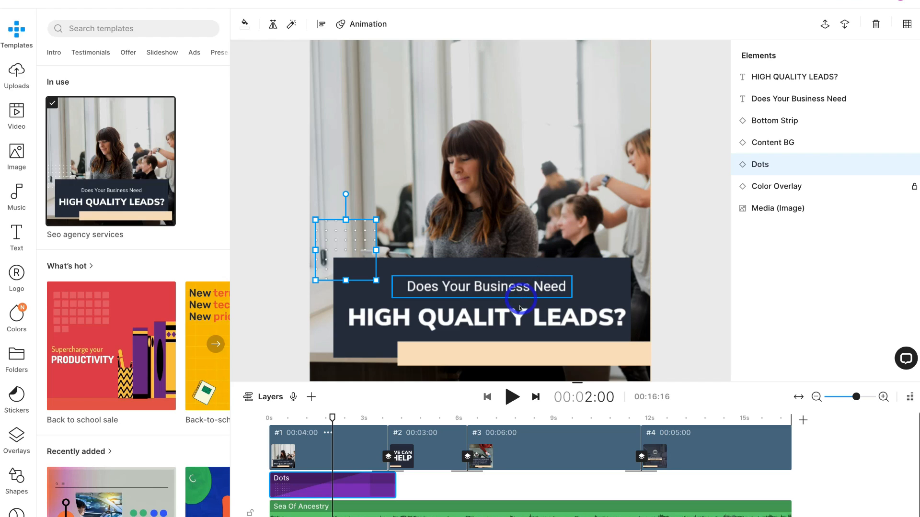
Replace the first scene's large headline with "FREE STRATEGY SESSION?"
click(475, 314)
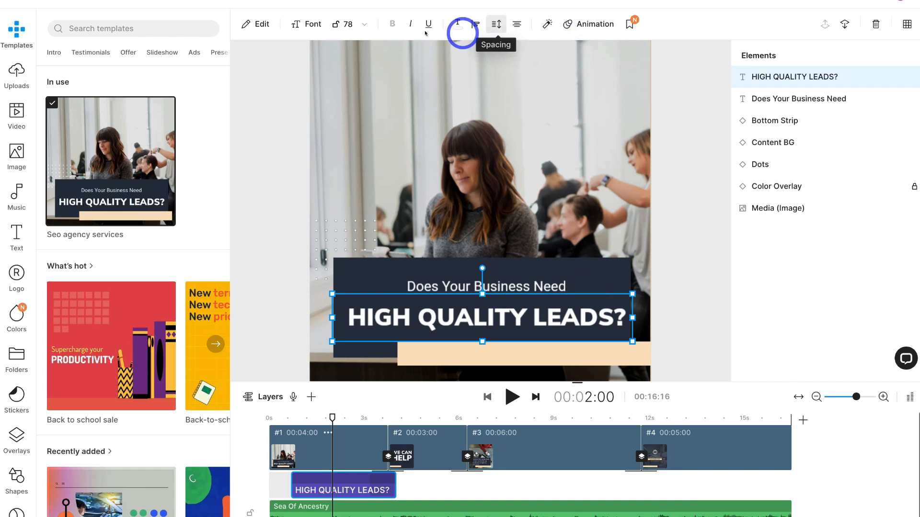
click(258, 26)
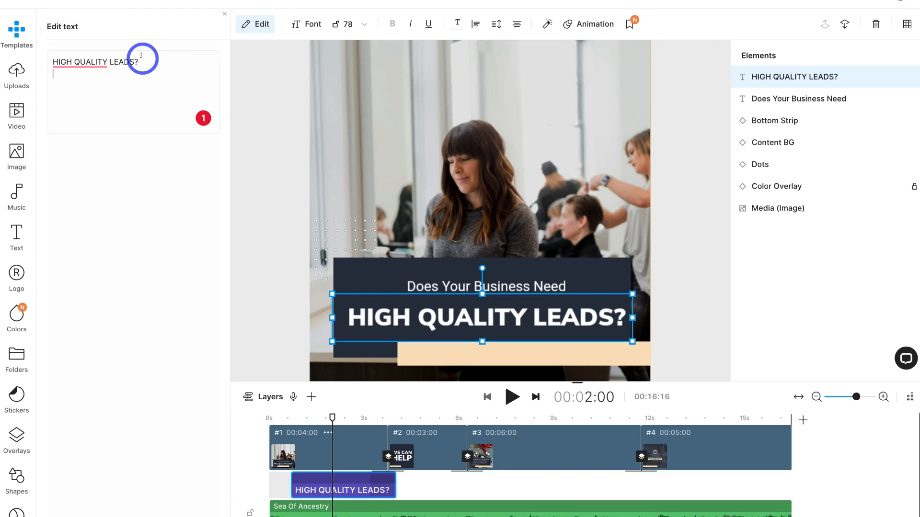
key(ctrl+a)
text(FREE STRATEGY SESSION?)
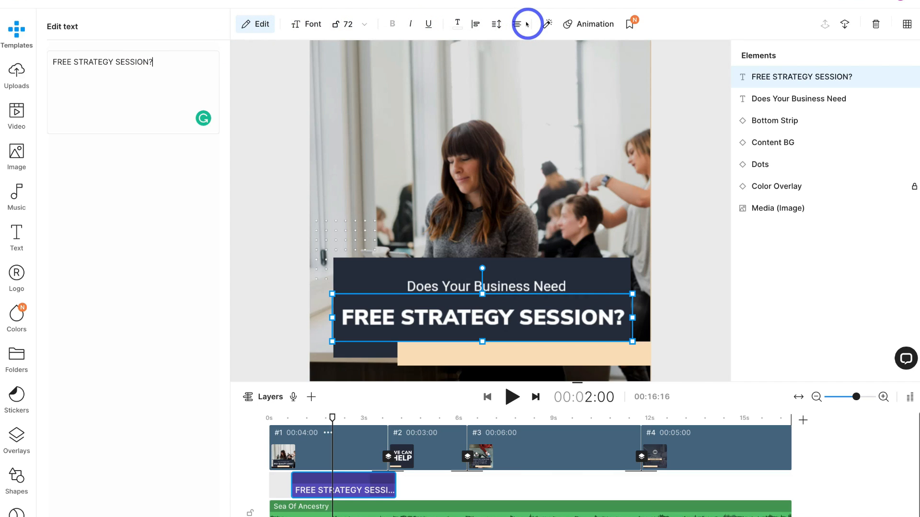
Extend the line above the headline to "Does Your Business Need A" and resize its text box to fit on one line
click(505, 281)
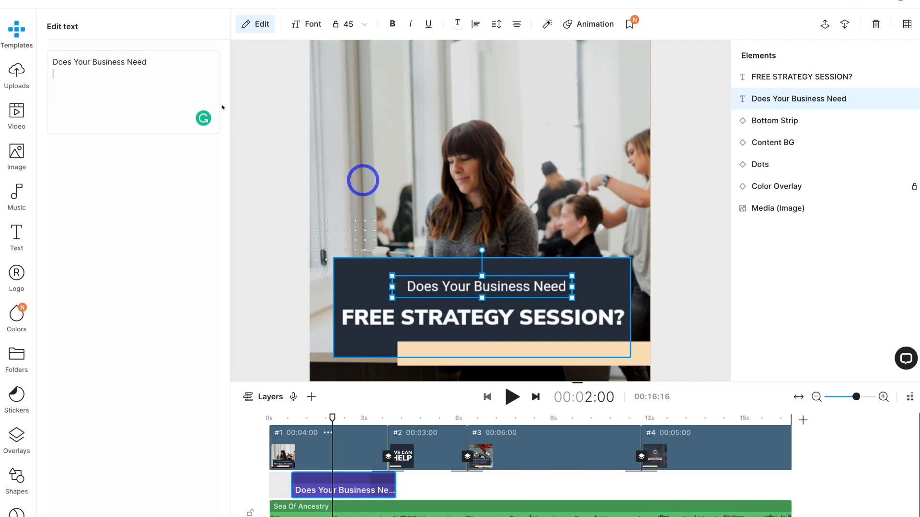
click(162, 62)
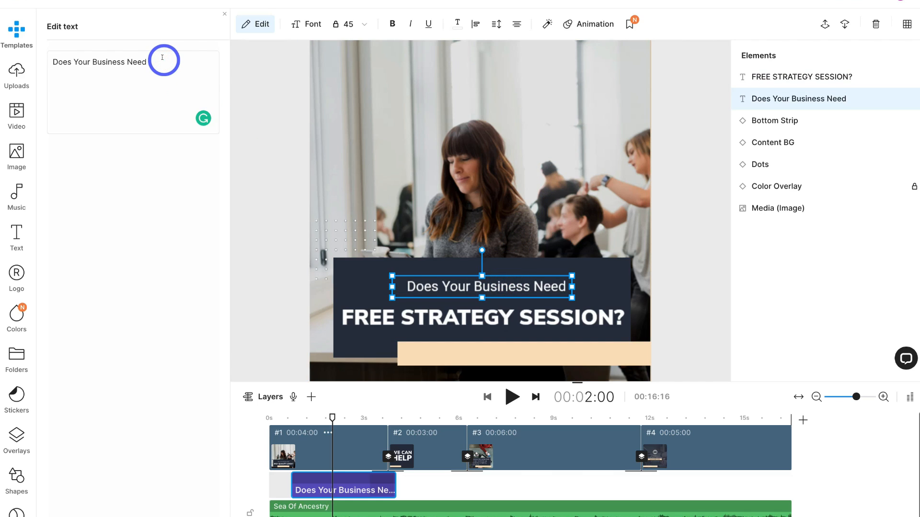
text(A)
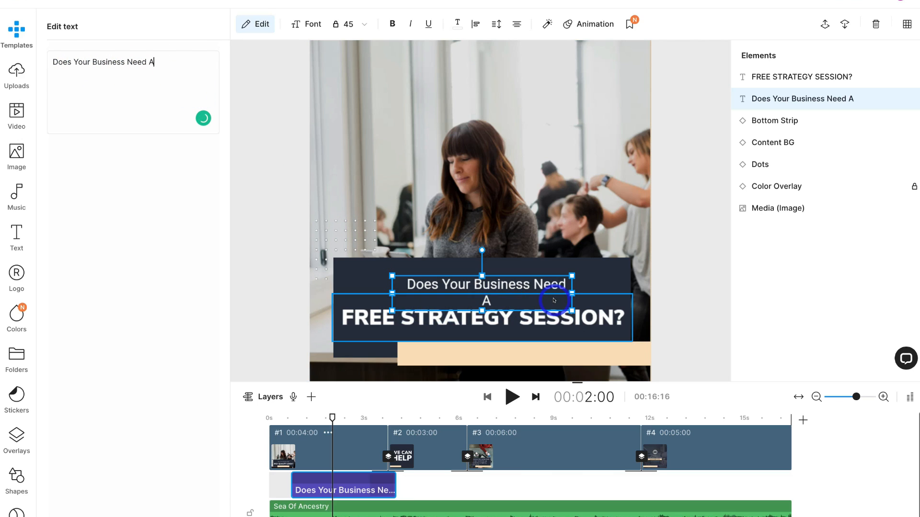
drag(580, 291, 544, 277)
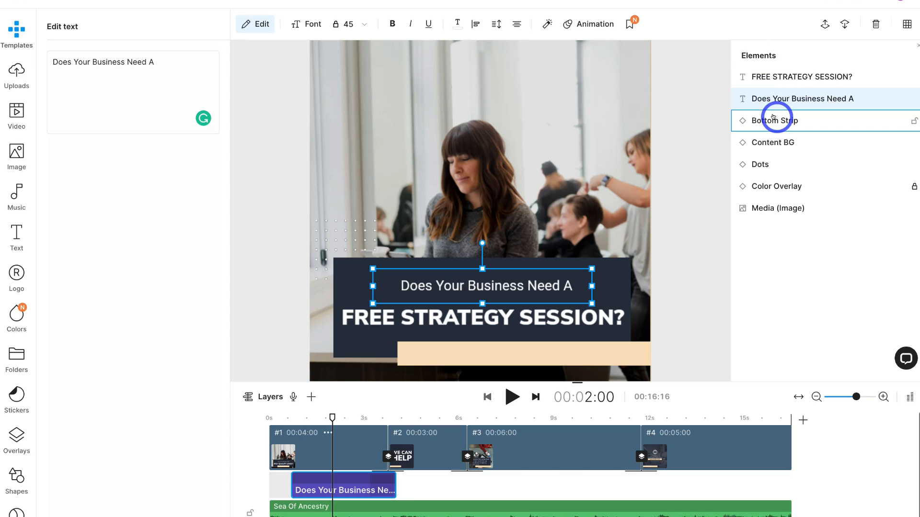
Inspect the first scene's Dots, Media and Bottom Strip elements, and view the contents of scenes 2 and 3
click(777, 163)
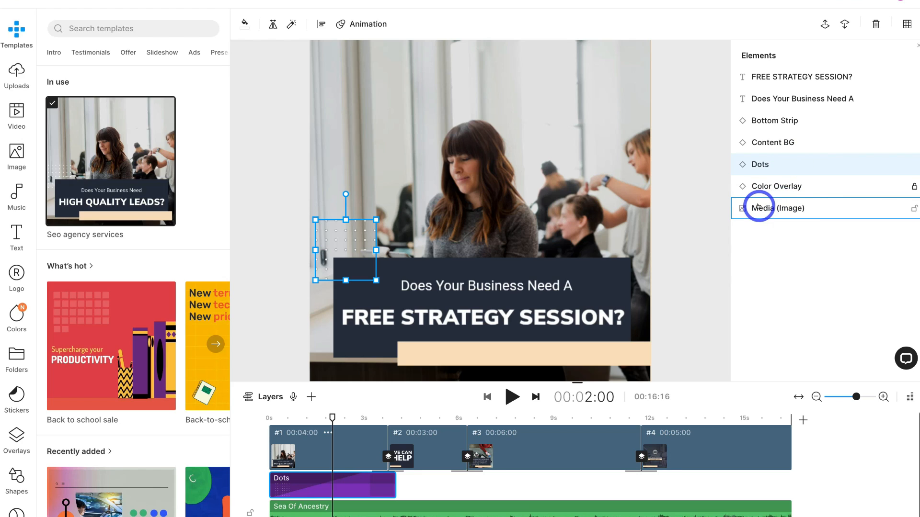
click(804, 207)
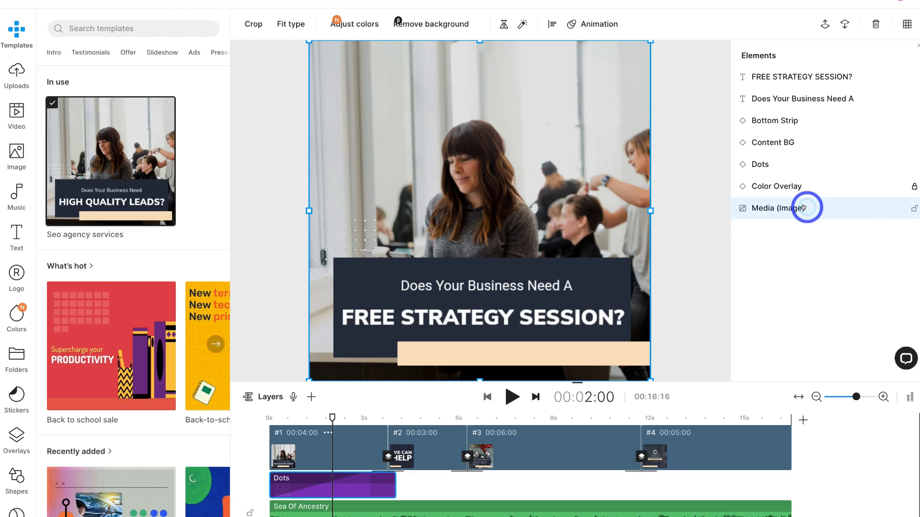
click(789, 119)
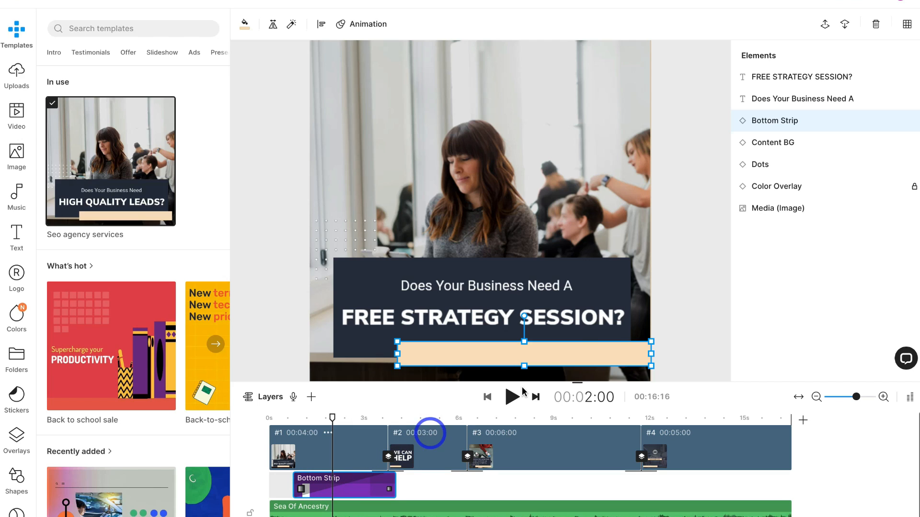
click(758, 207)
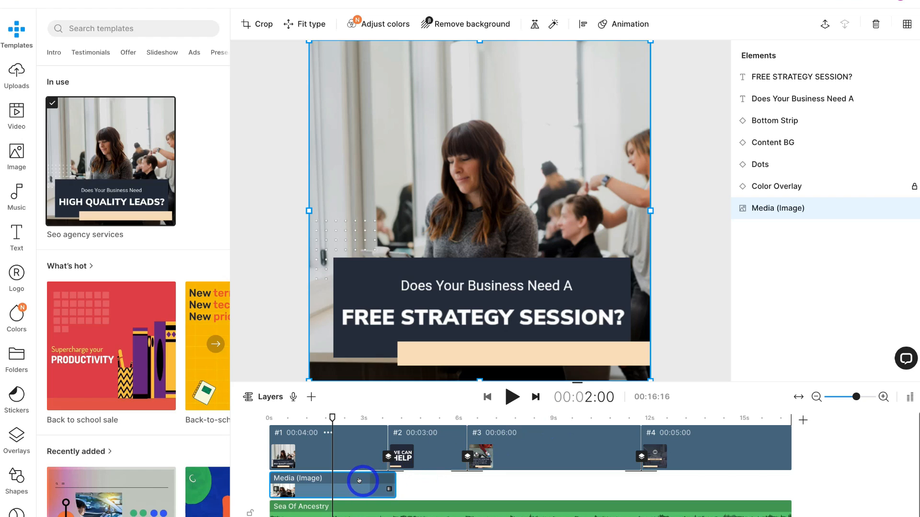
click(424, 416)
click(421, 435)
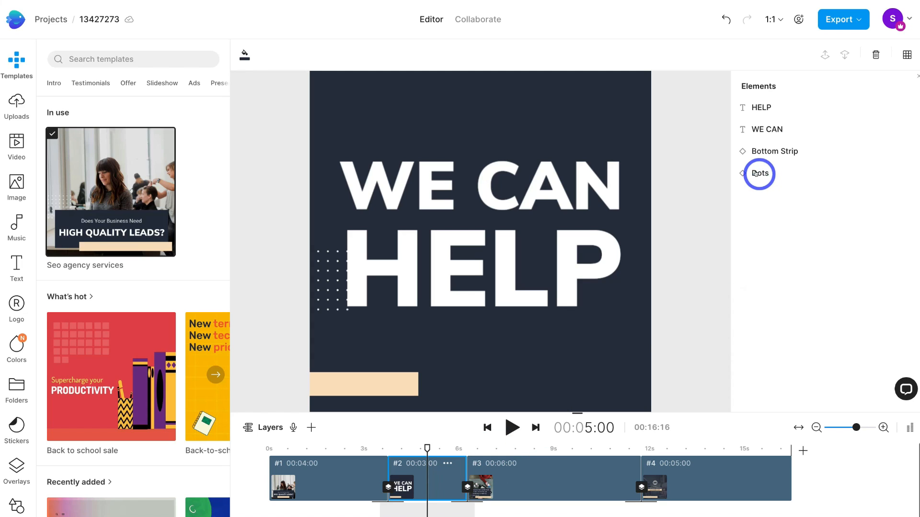
click(542, 449)
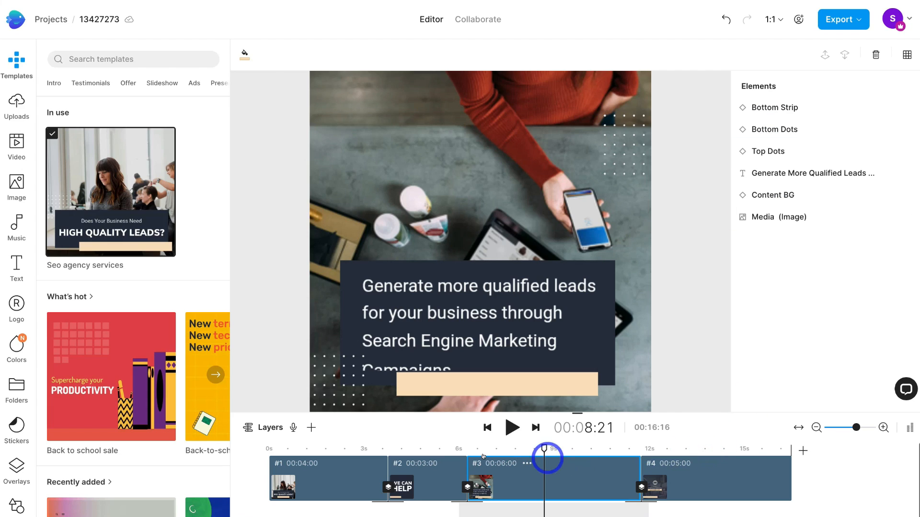
Return to scene 1 and search the stock video library for "business" to find a background clip
click(349, 449)
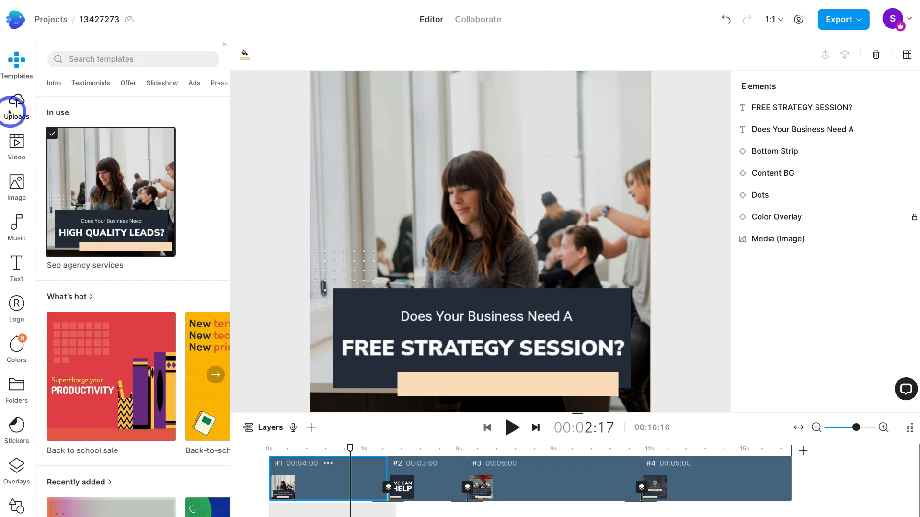
click(17, 142)
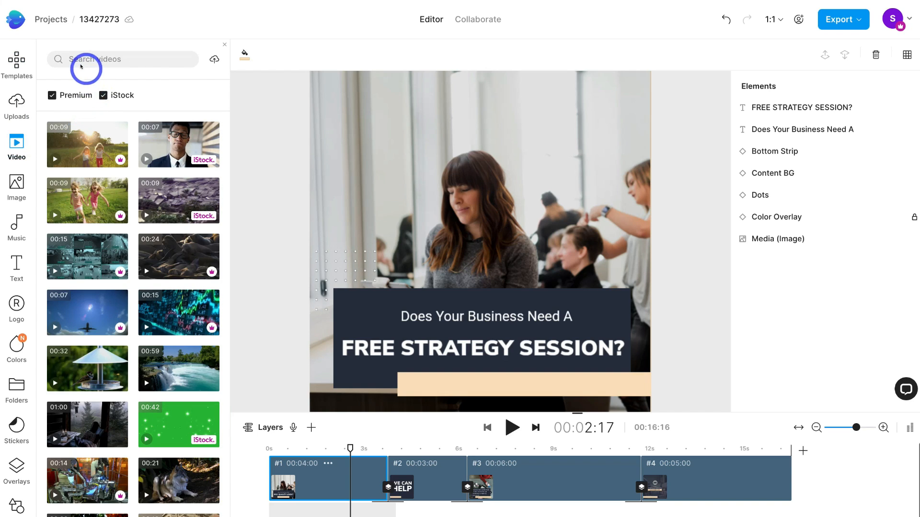
click(75, 57)
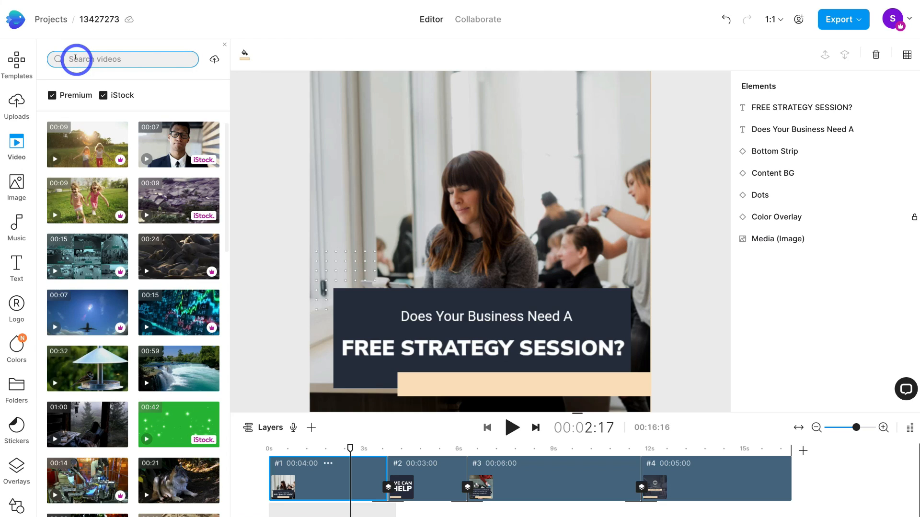
text(business)
key(Return)
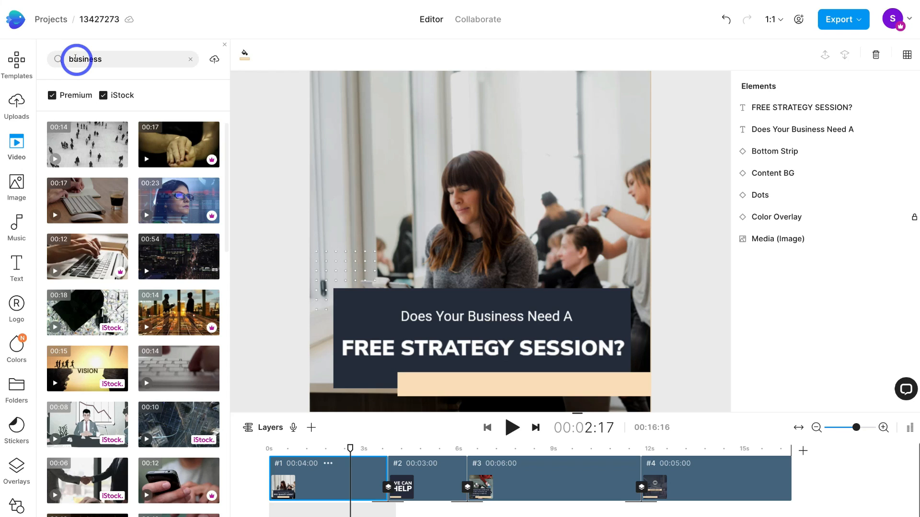
scroll(104, 242, down, 3)
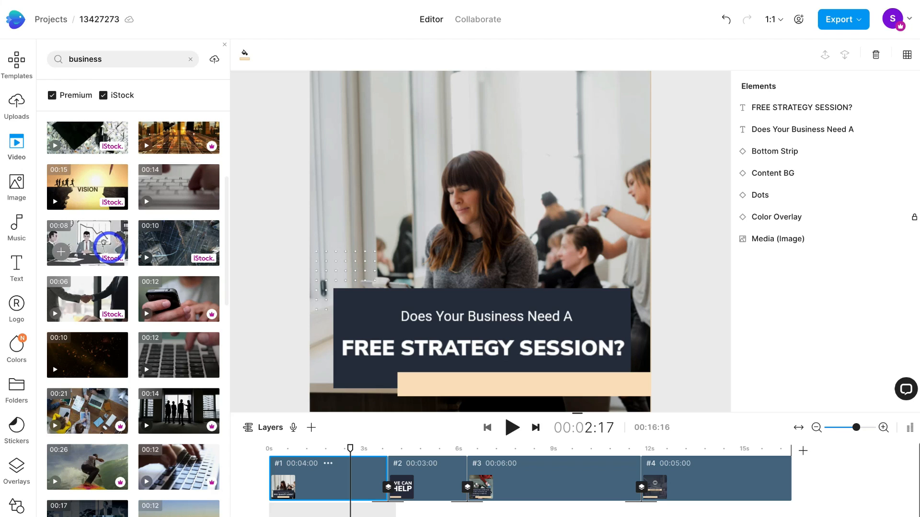
scroll(175, 323, down, 8)
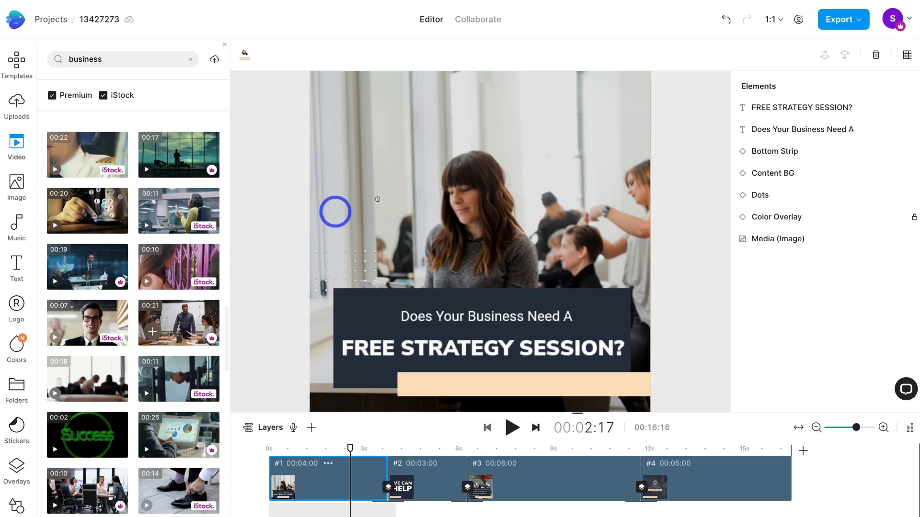
Replace scene 1's background image with the 21-second whiteboard meeting clip, trimmed to fit the scene
drag(392, 205, 404, 197)
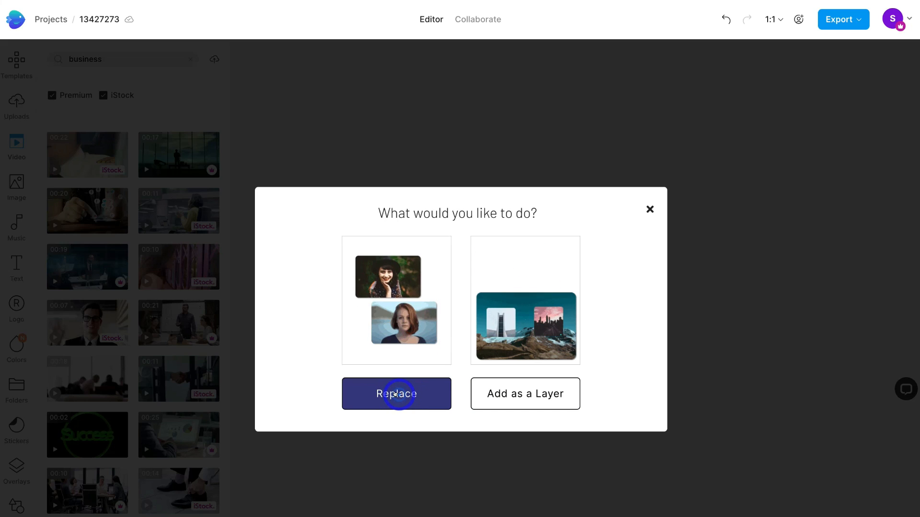
click(394, 395)
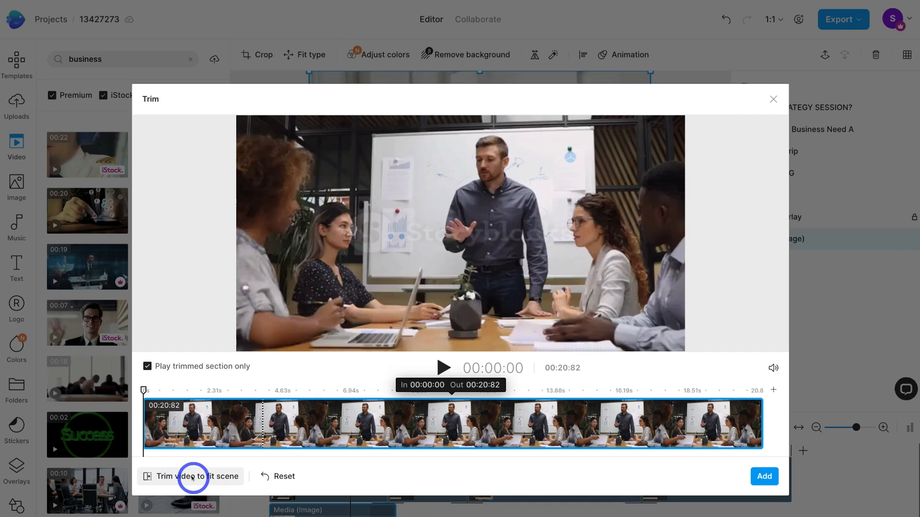
click(193, 478)
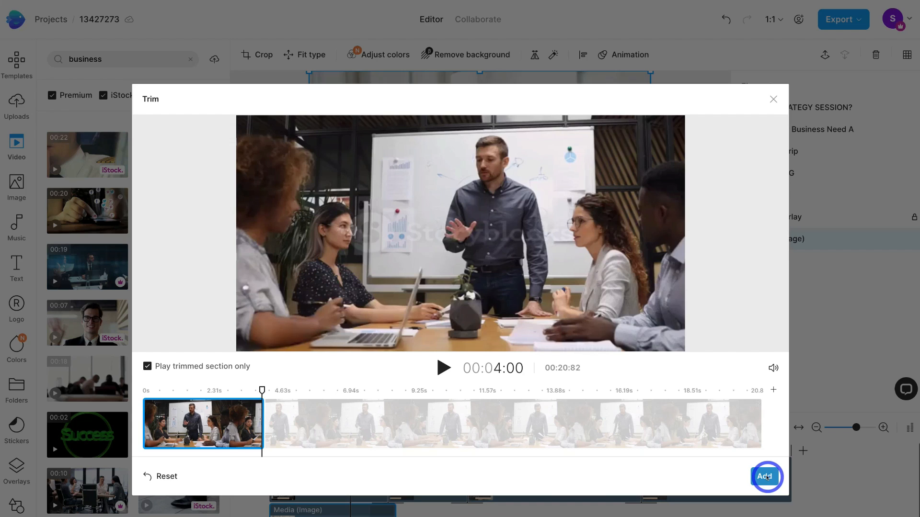
click(766, 477)
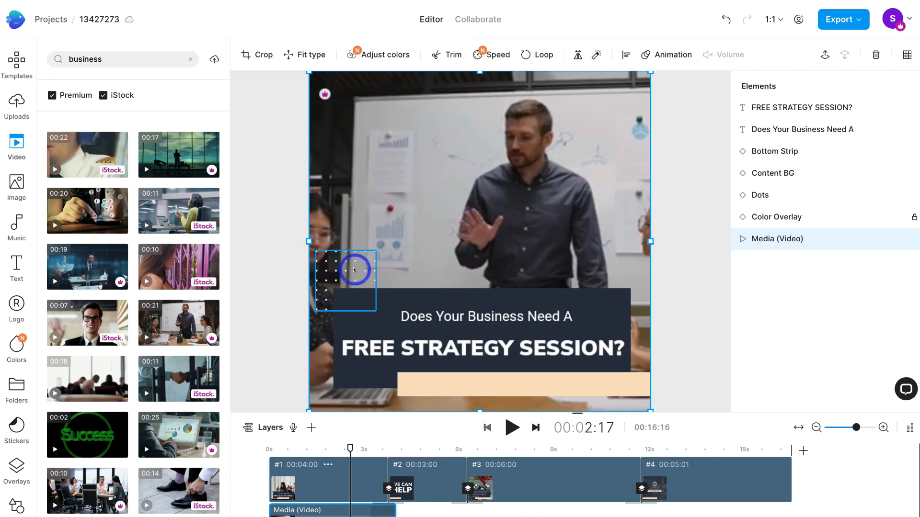
Enlarge the dots pattern above the text block in scene 1
drag(364, 251, 423, 219)
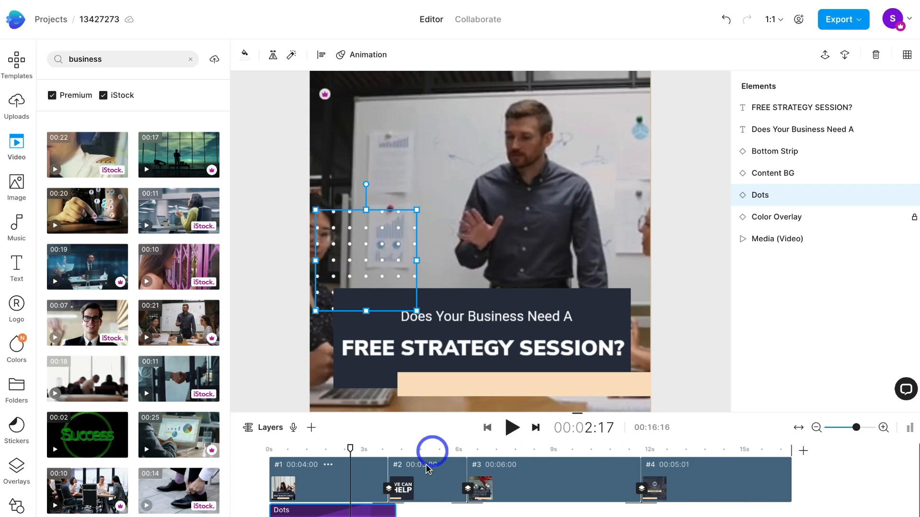
Inspect scene 2's HELP text and check how scene 3's text and elements appear at several points on the timeline
click(424, 463)
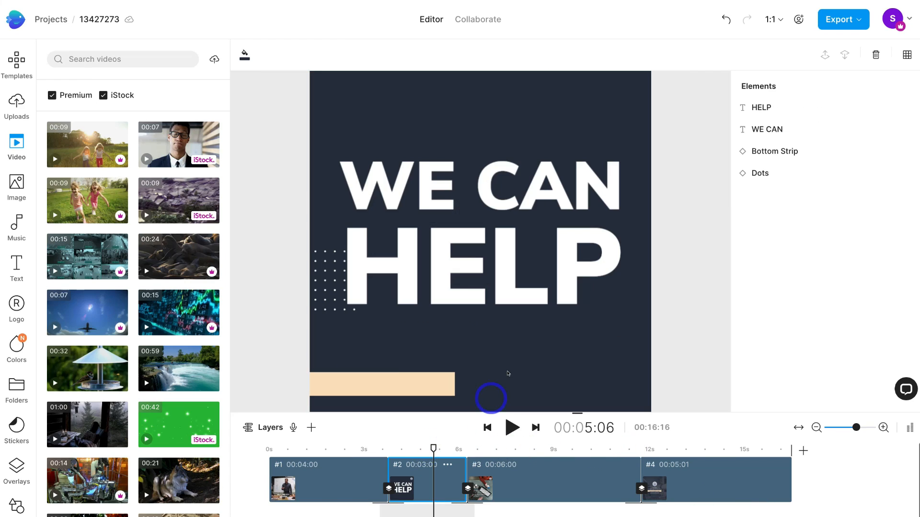
click(477, 277)
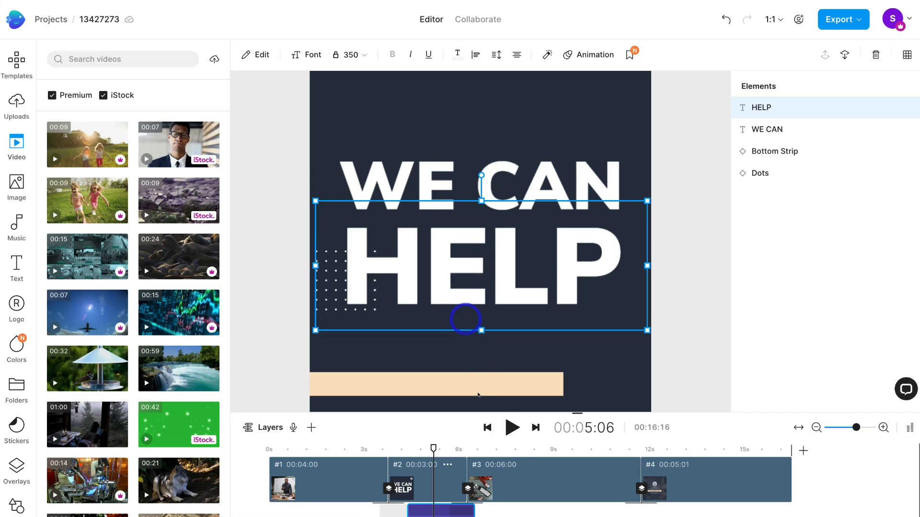
click(535, 464)
click(525, 448)
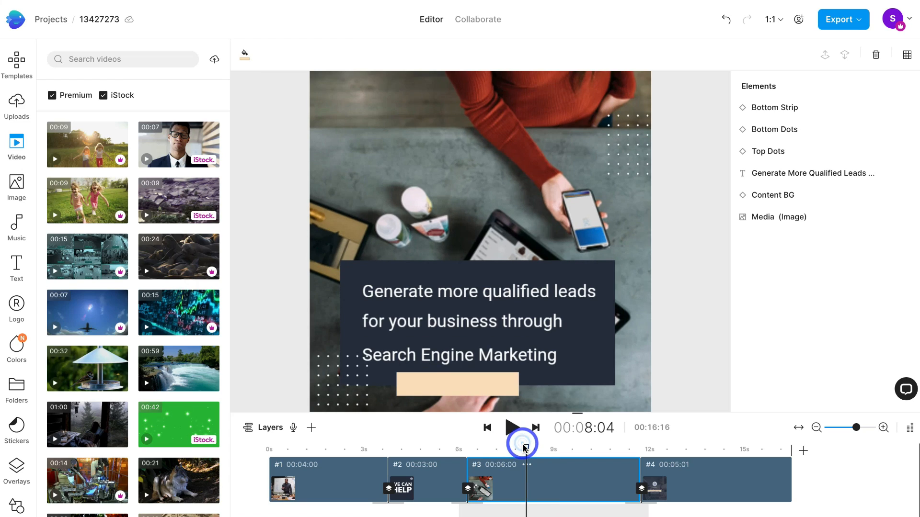
click(500, 448)
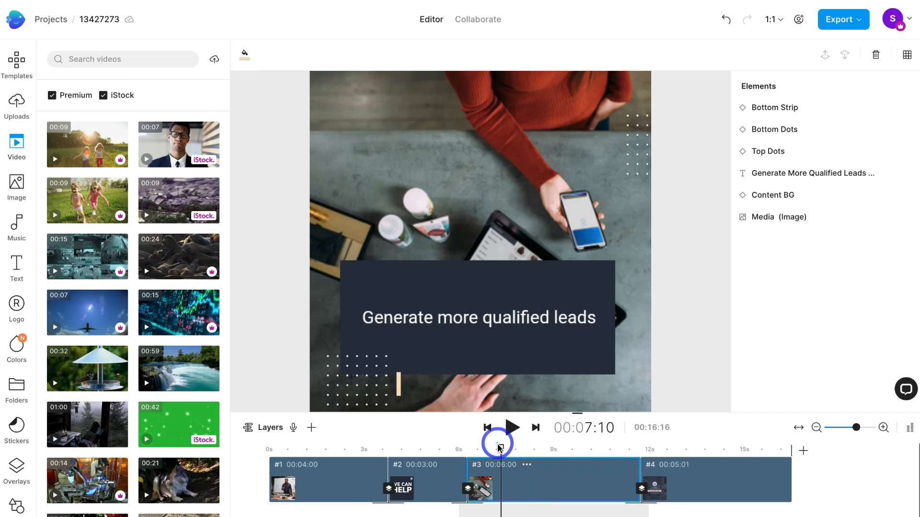
click(598, 448)
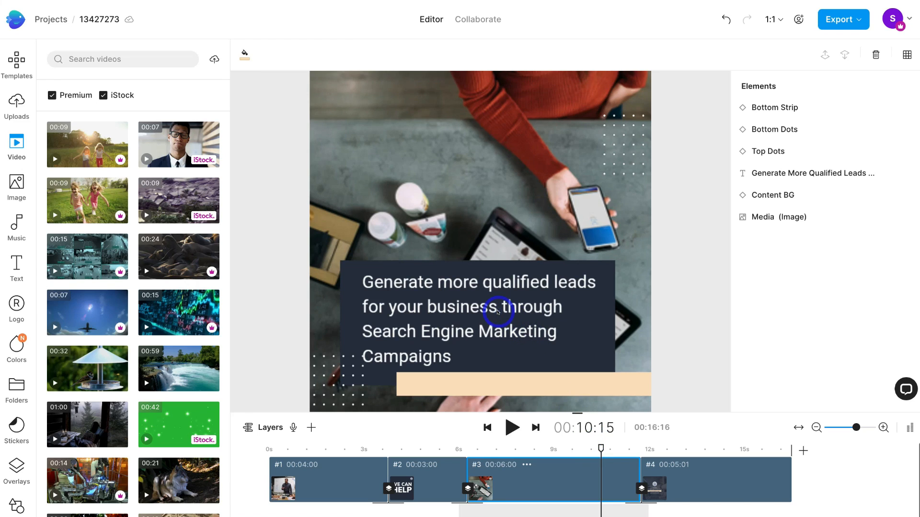
Replace scene 3's body text with "Grow your small business with a free 30-minute strategy session!"
click(496, 310)
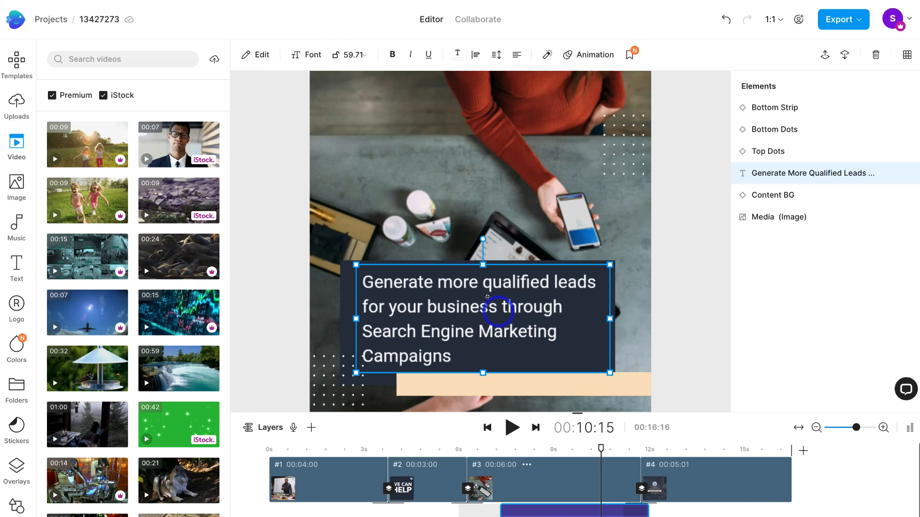
click(263, 55)
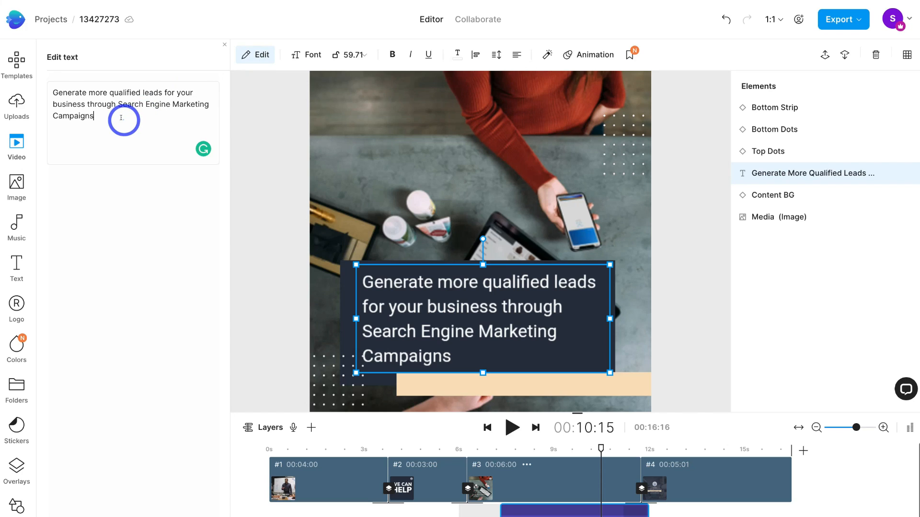
key(ctrl+a)
text(Grow your small business with a free 30-minute strategy session!)
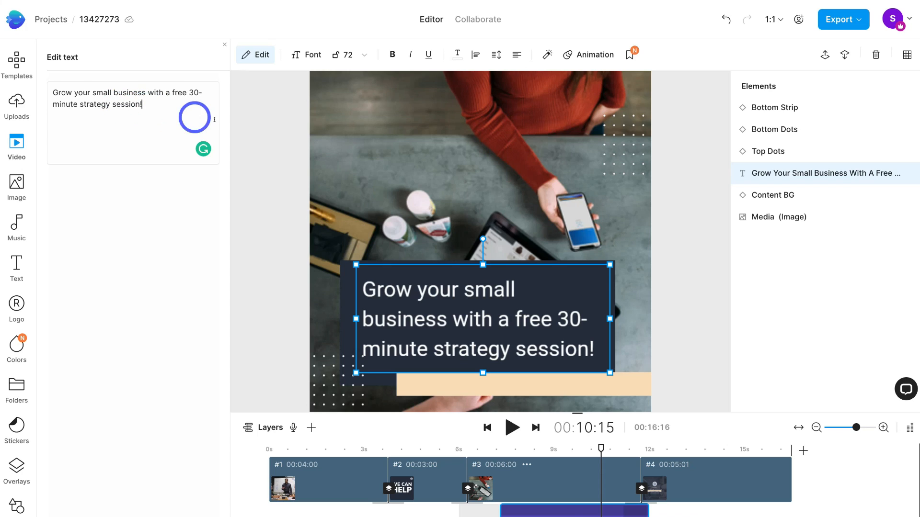
click(431, 184)
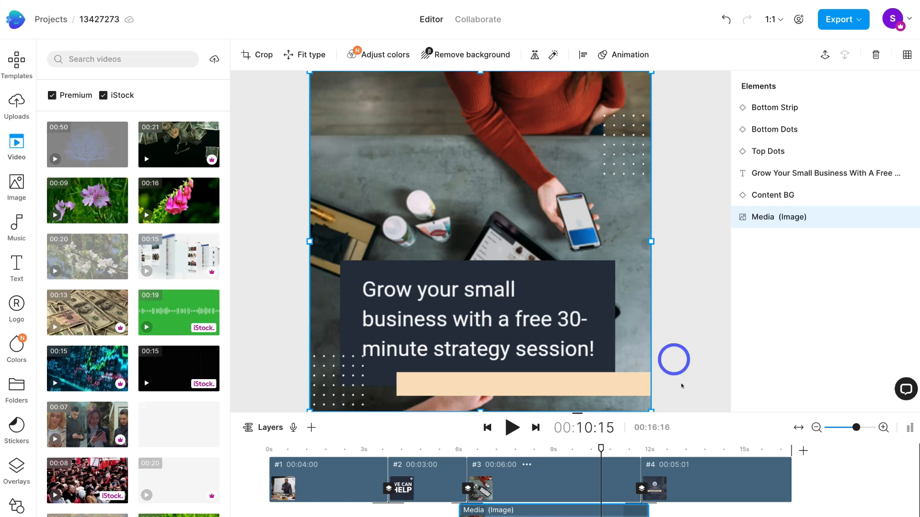
Replace scene 4's "Get Your Ad Campaign Up & Running" text with "Get Your Free Strategy Session"
click(700, 445)
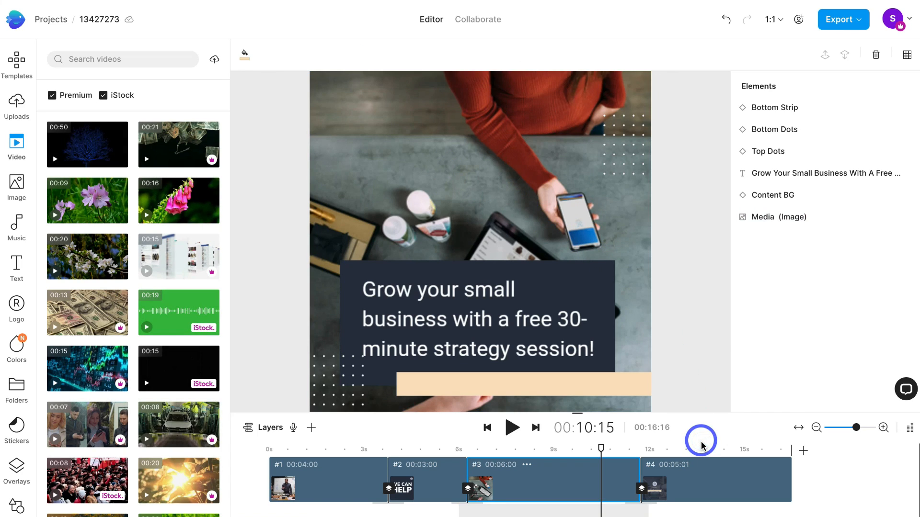
click(704, 446)
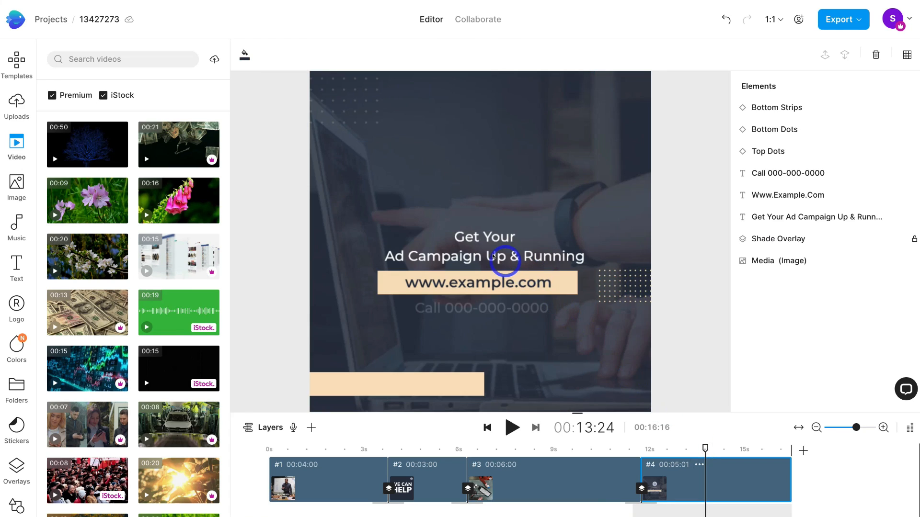
click(493, 256)
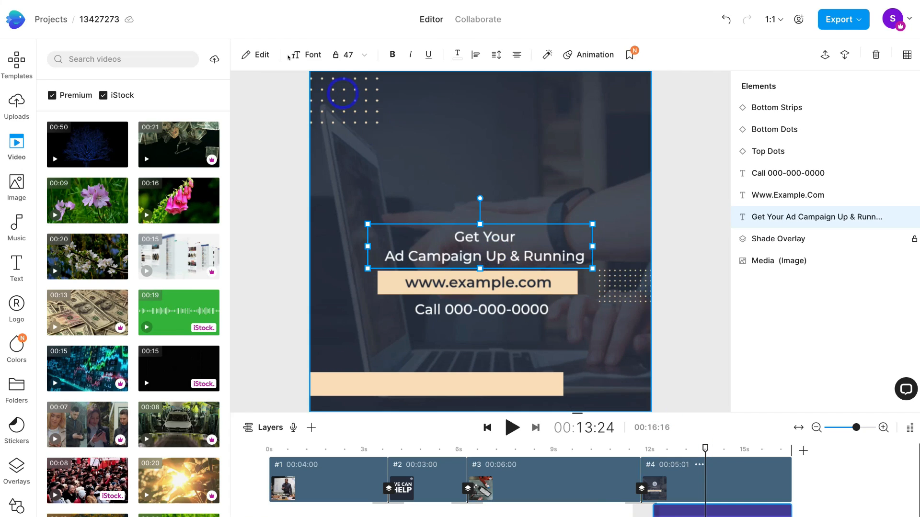
click(264, 54)
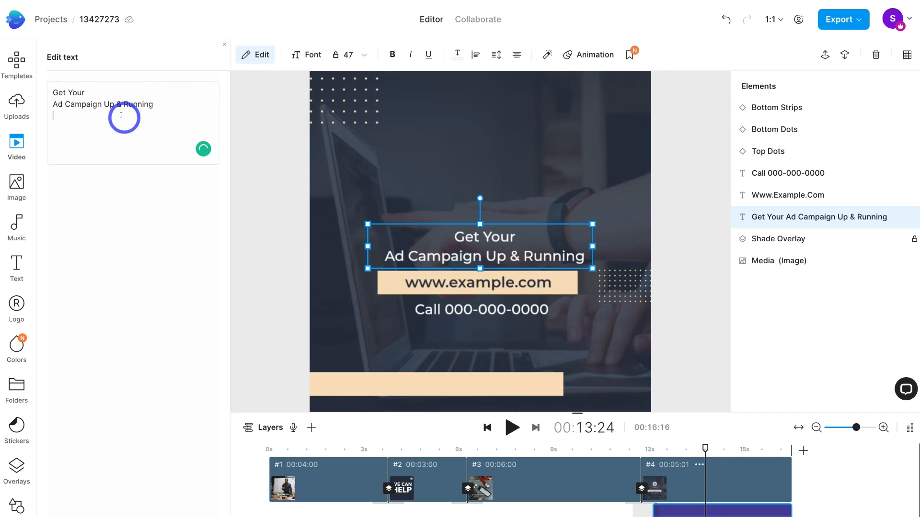
key(ctrl+a)
text(Get Your Free Strategy Session)
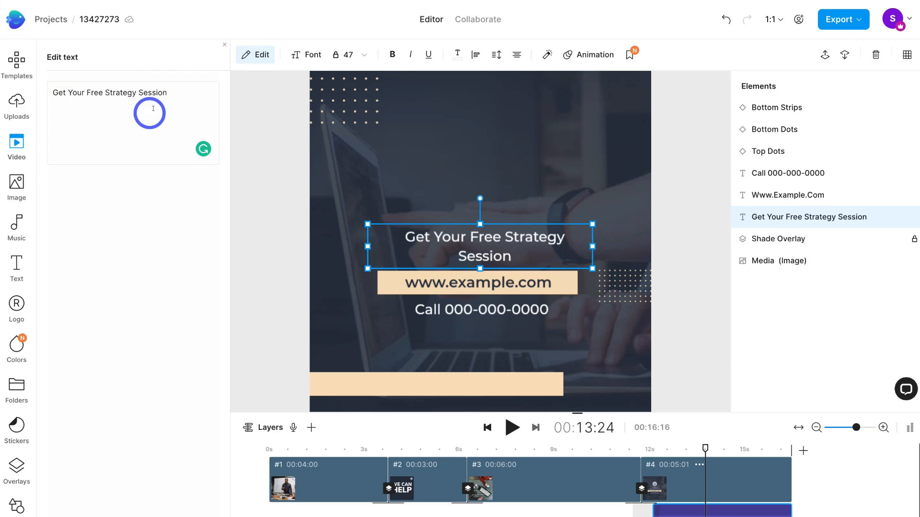
Replace scene 4's placeholder website and phone number with the business's own website address and contact number
click(459, 282)
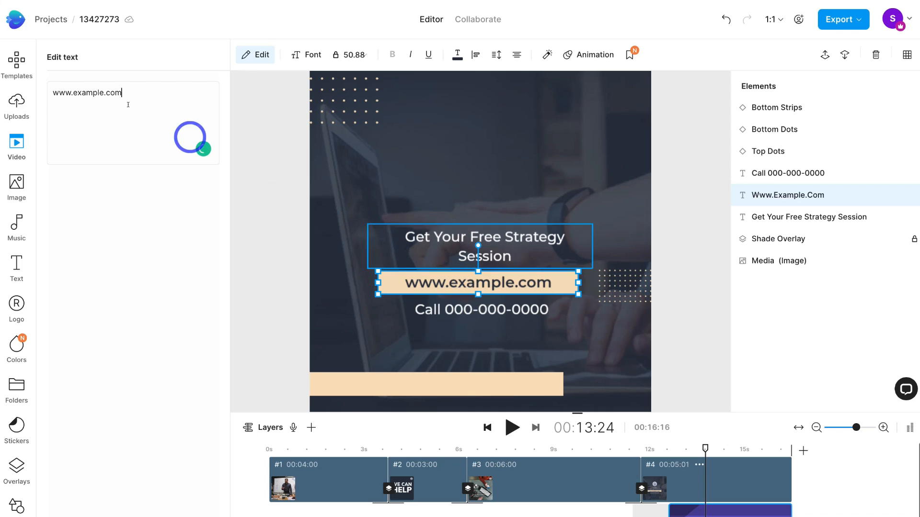
key(ctrl+a)
text(www.stewartgauld.com)
click(146, 195)
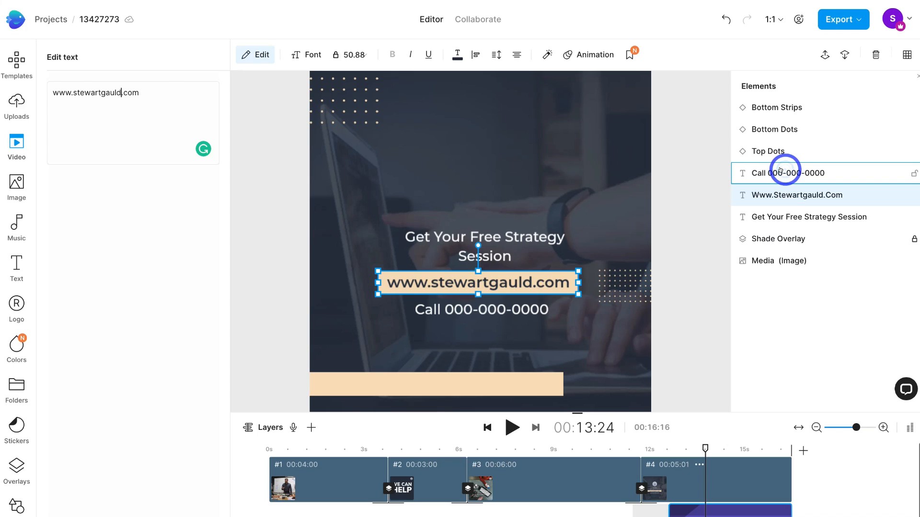
click(780, 172)
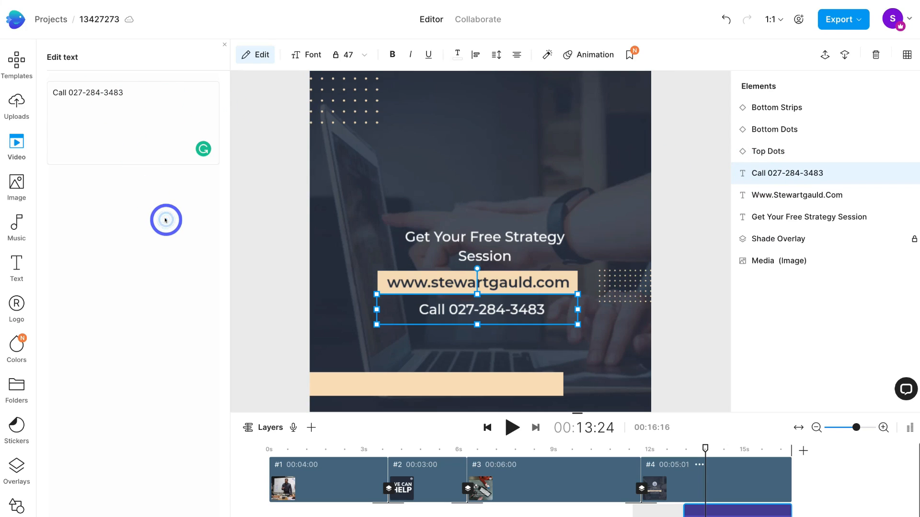
View the music genres on offer and play the edited video through from the start
click(14, 231)
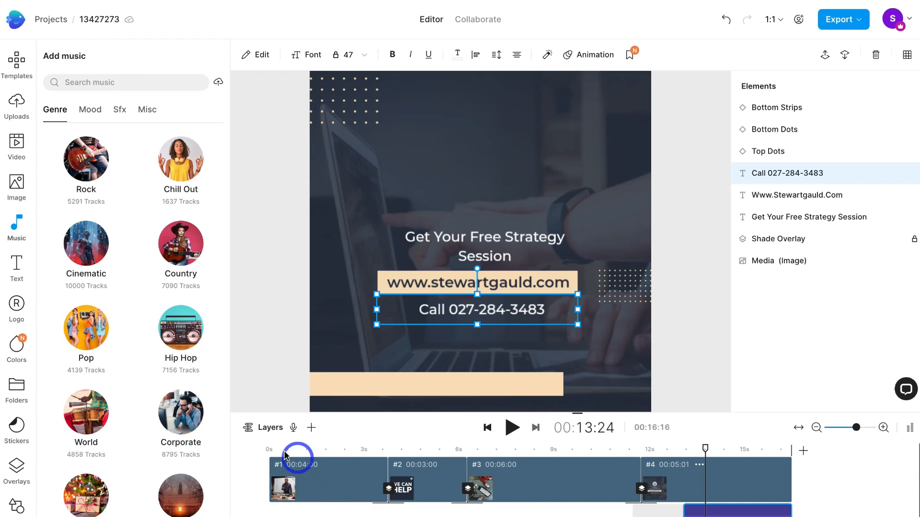
click(273, 451)
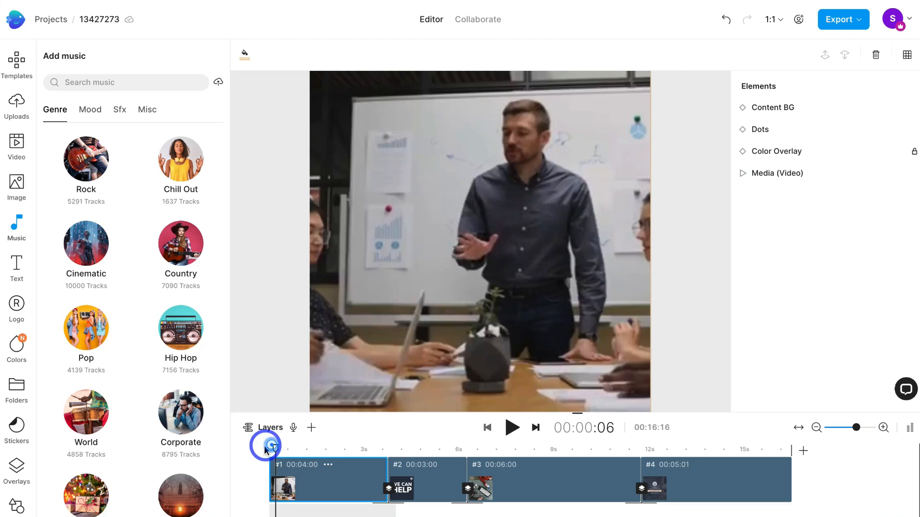
click(510, 428)
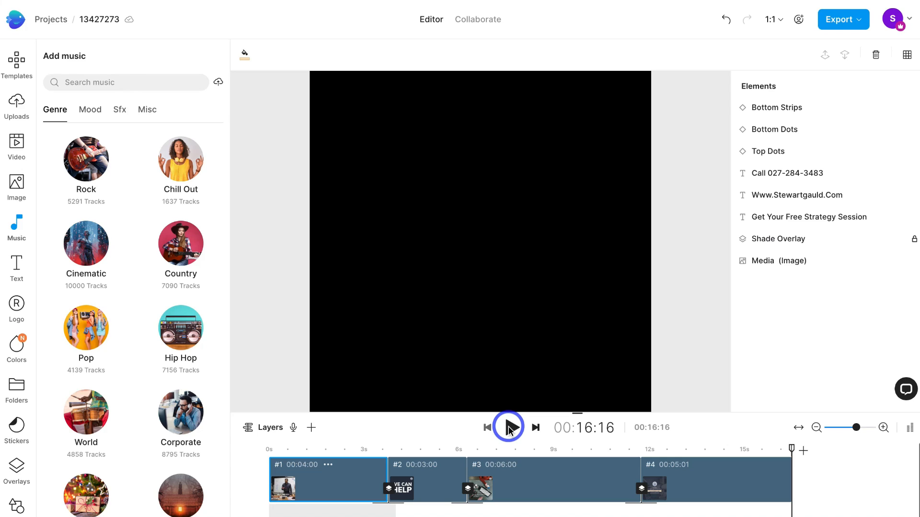
Return to scene 1, view the text styles and replace the video's logo with the round cartoon portrait logo
click(339, 450)
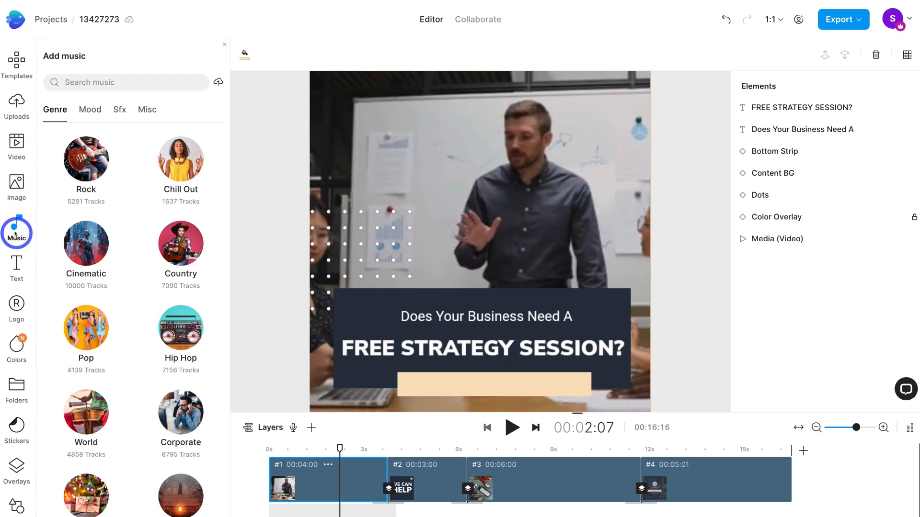
click(17, 267)
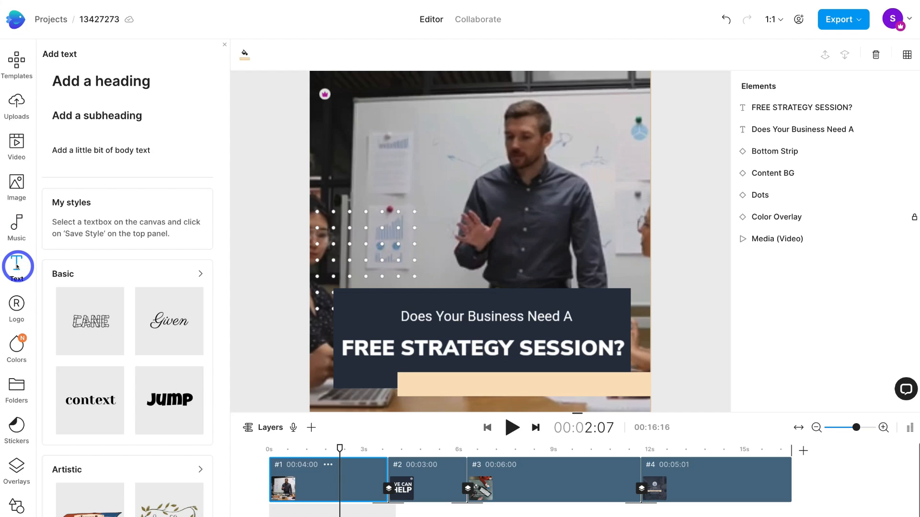
click(18, 309)
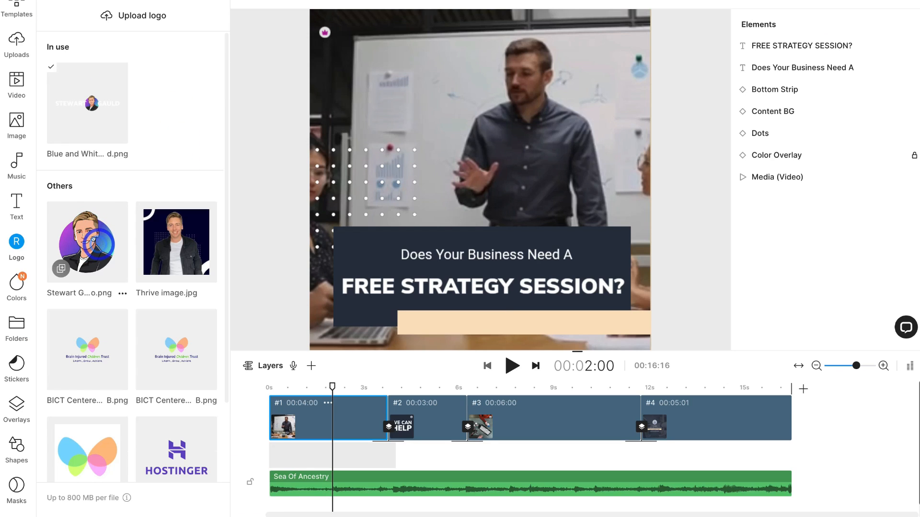
click(92, 240)
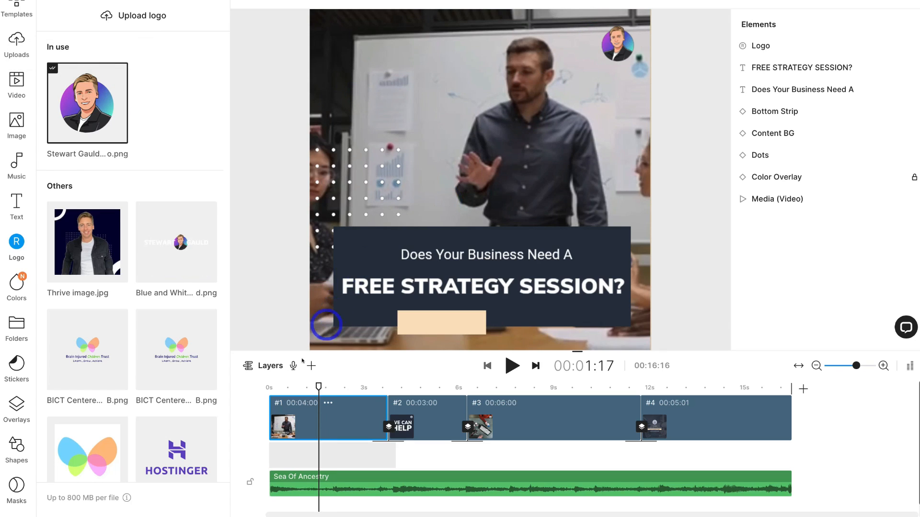
Play the video from near its start to check the new logo, and export it at 1080p
click(283, 389)
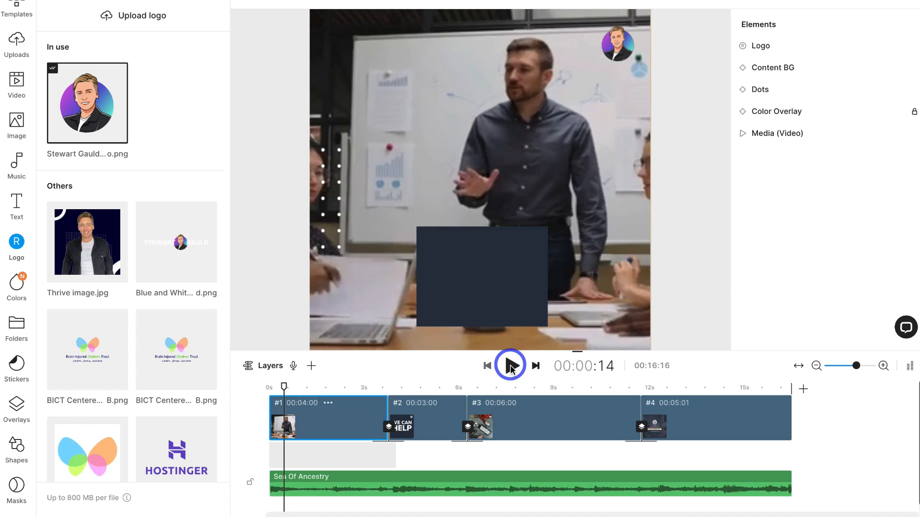
click(510, 366)
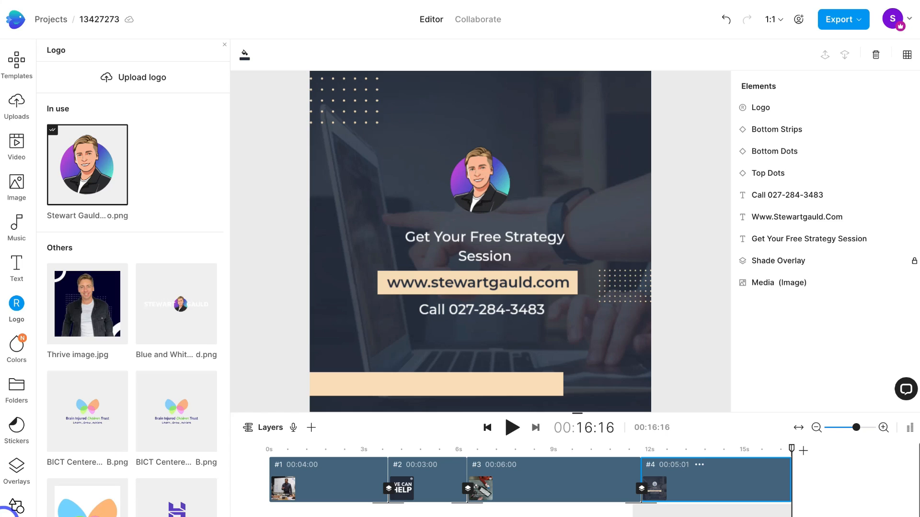
click(846, 23)
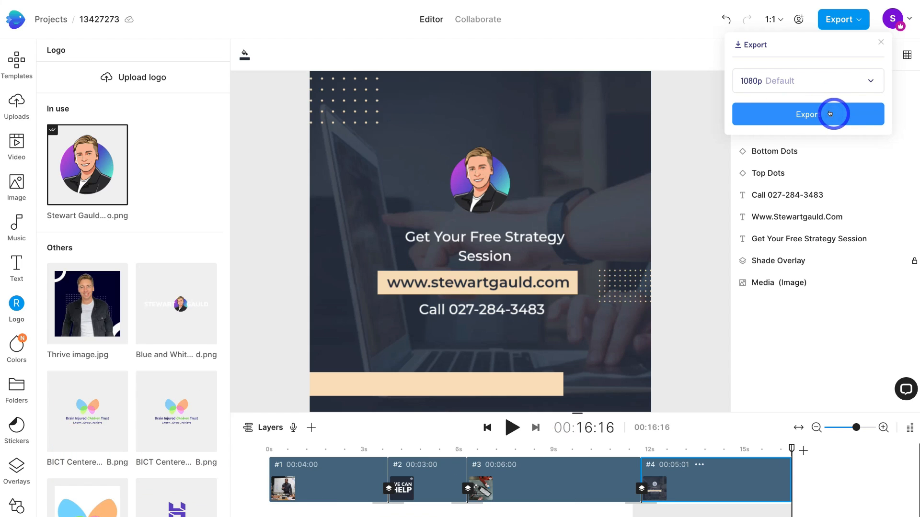
click(833, 114)
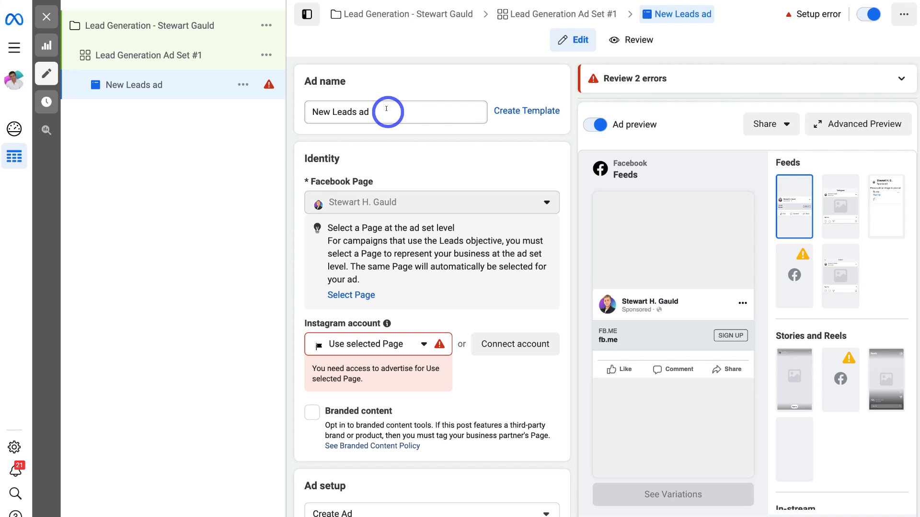
In Meta Ads Manager, rename the ad as "Lead Generation Video" and assign the business's Instagram account to it
triple_click(386, 109)
text(Lead Generation Video)
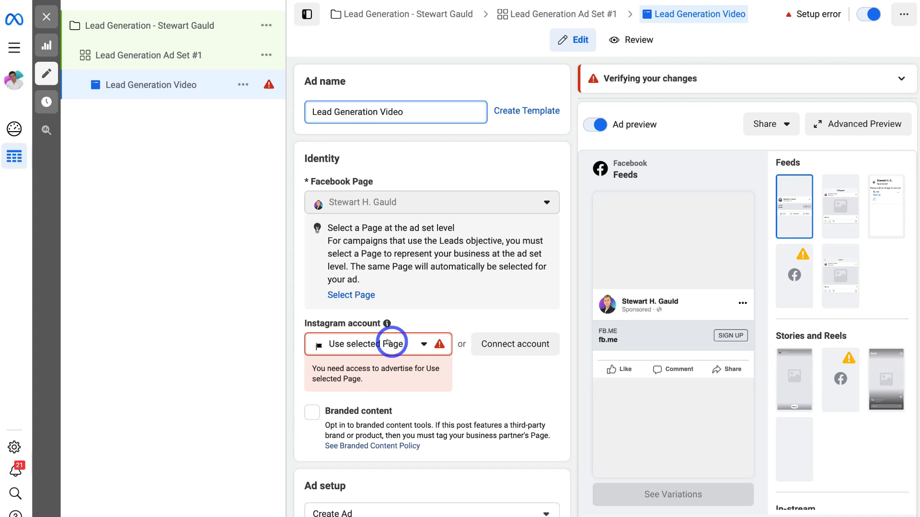
click(395, 344)
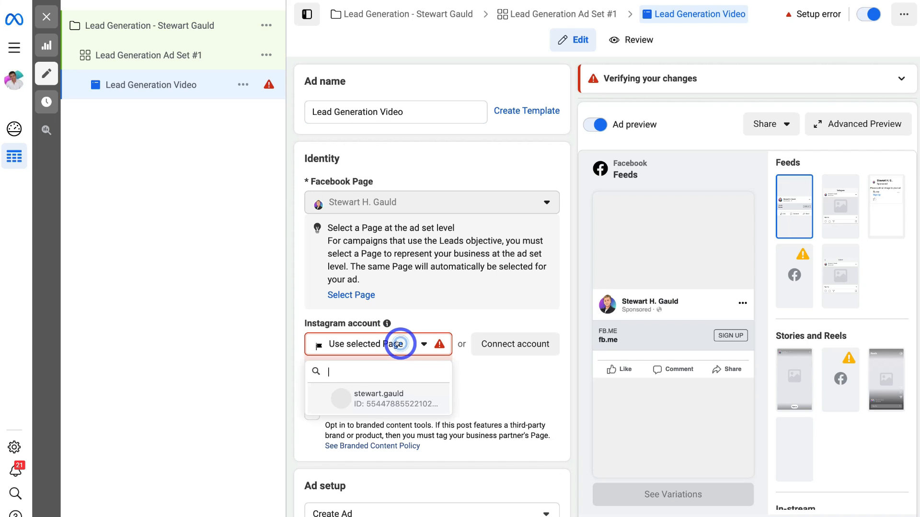
click(392, 404)
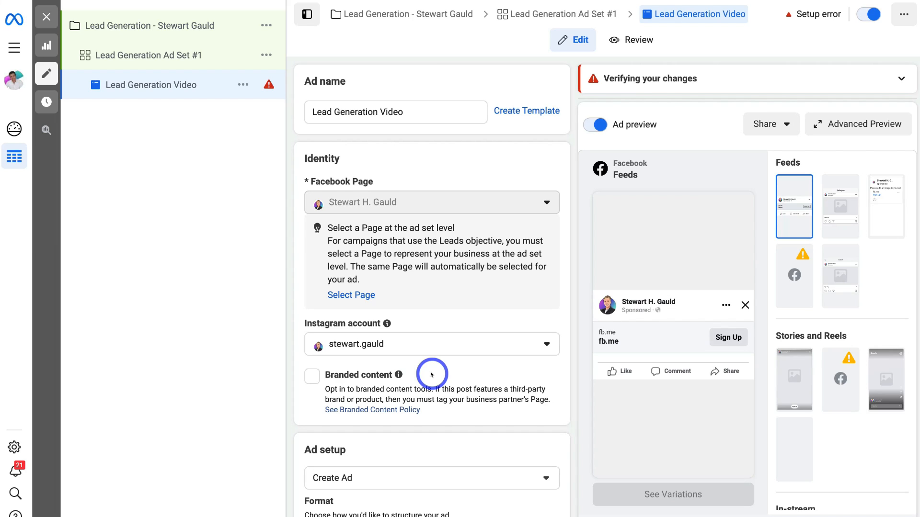
Add the exported 17-second MP4 from the Downloads folder as the ad's video, keeping the single image or video format
scroll(431, 373, down, 5)
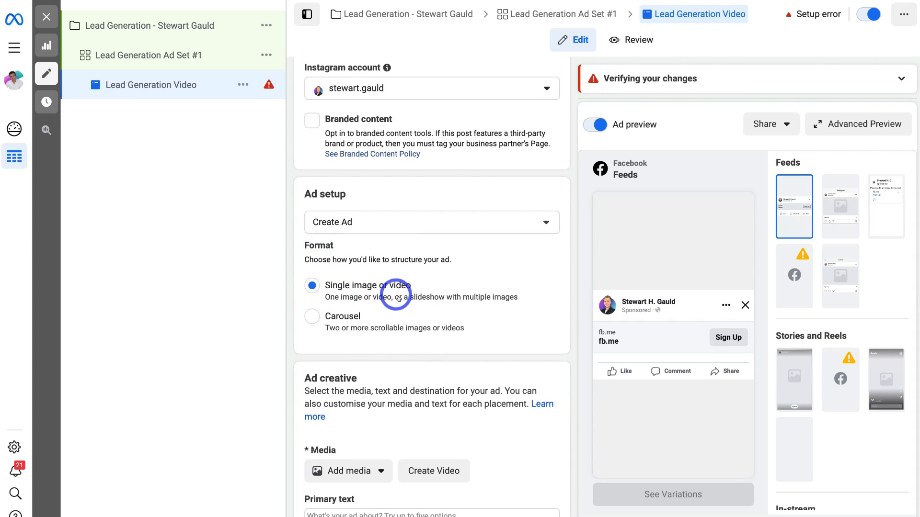
scroll(402, 300, down, 3)
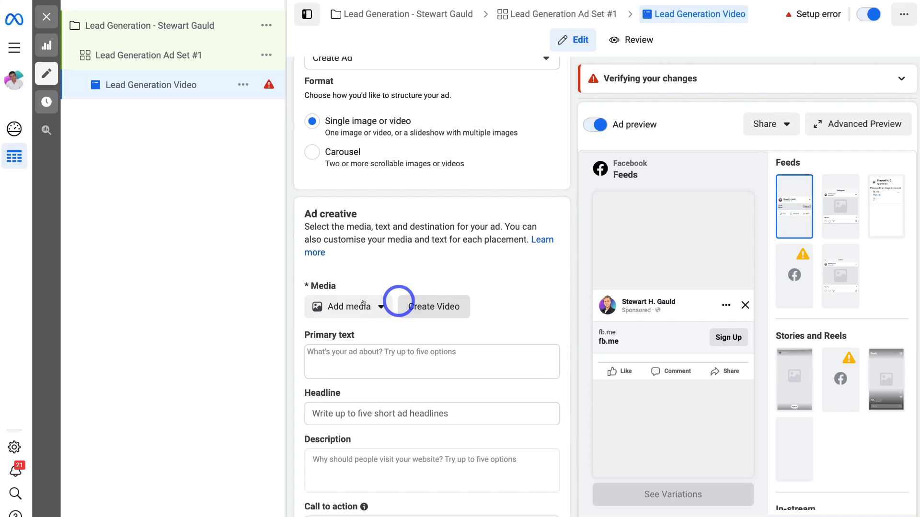
click(352, 307)
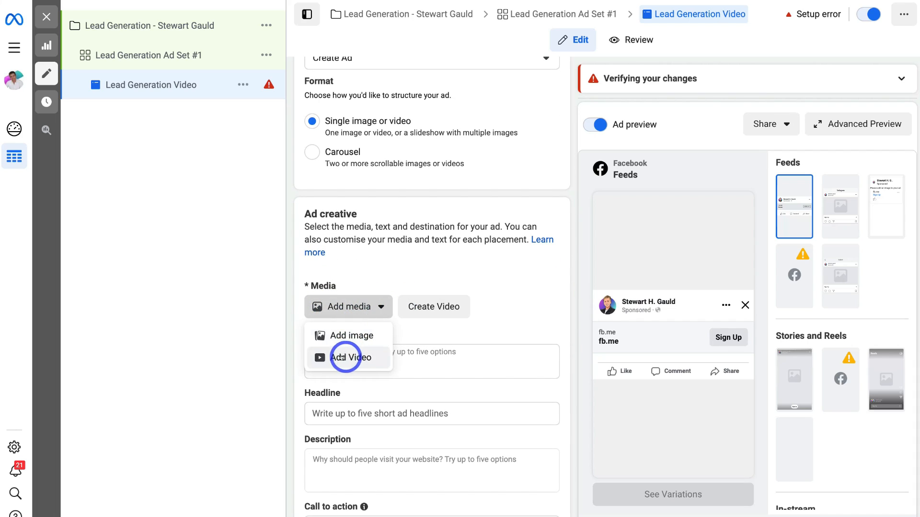
click(366, 358)
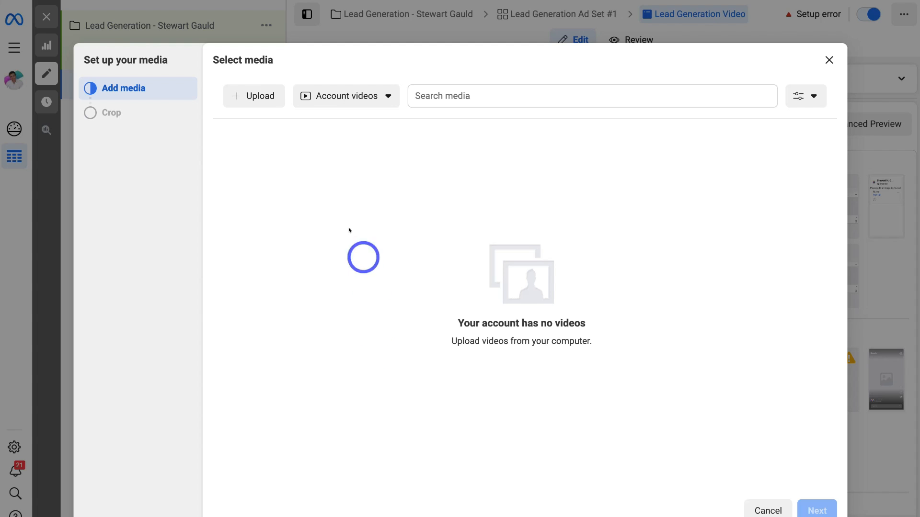
click(244, 101)
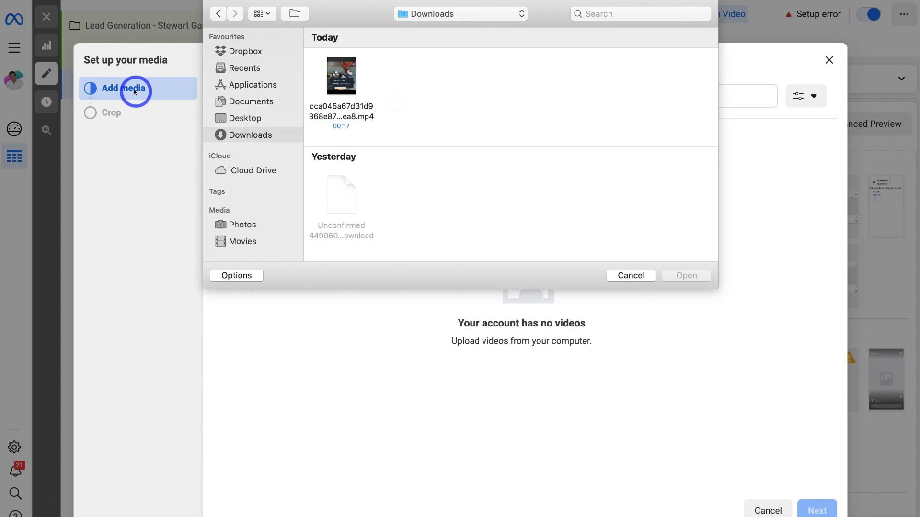
click(341, 92)
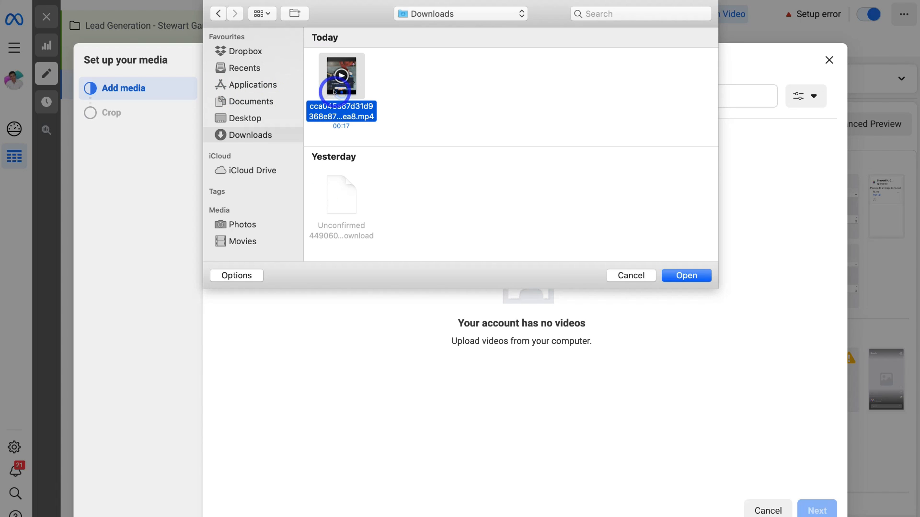
click(678, 274)
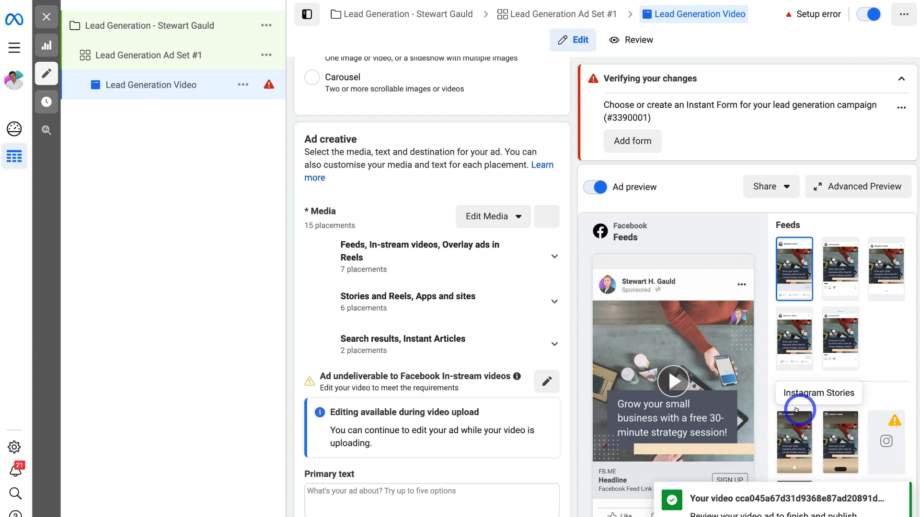
Preview the video ad in Facebook Feeds, Instagram Feed, Instagram Stories and Facebook Stories, and look through the remaining placement thumbnails
scroll(867, 371, down, 5)
scroll(869, 373, up, 5)
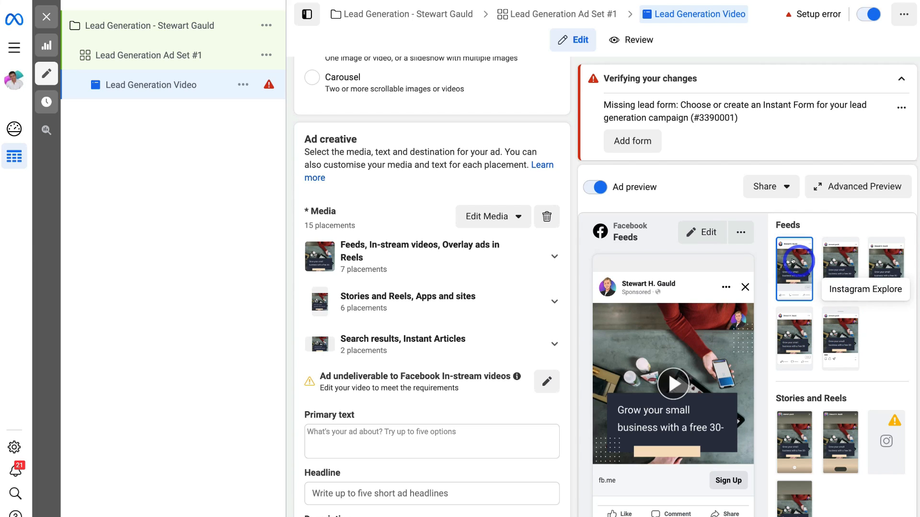
click(843, 261)
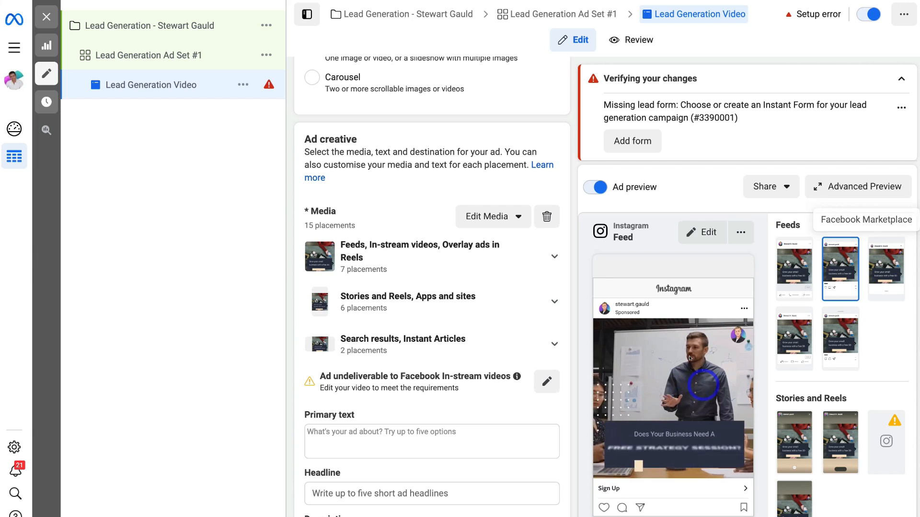
click(783, 260)
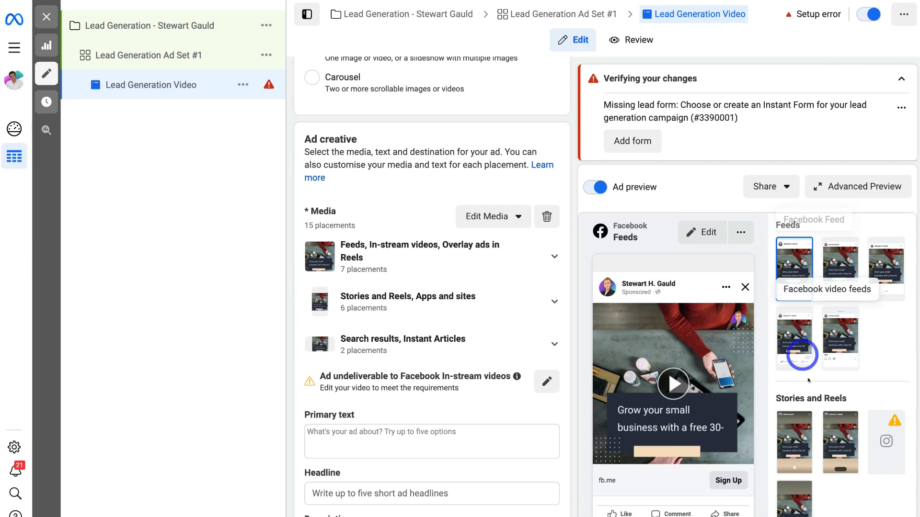
scroll(805, 375, down, 2)
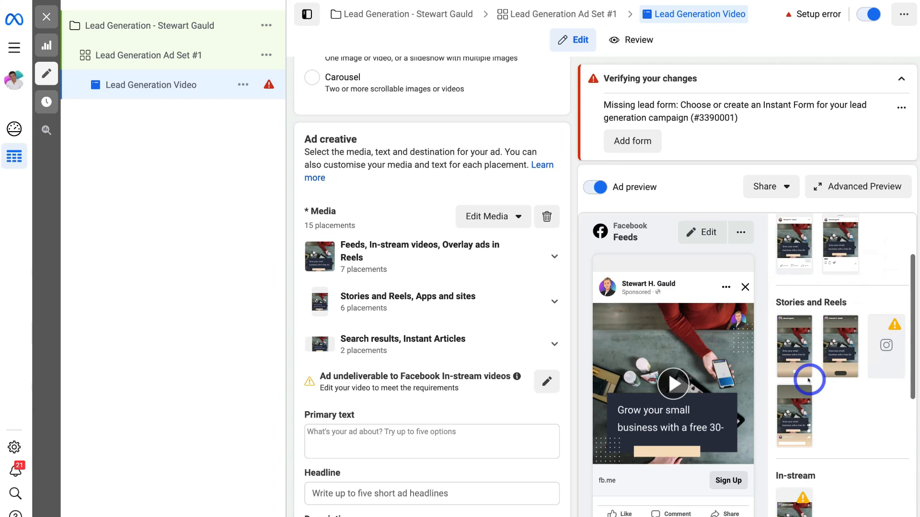
click(788, 344)
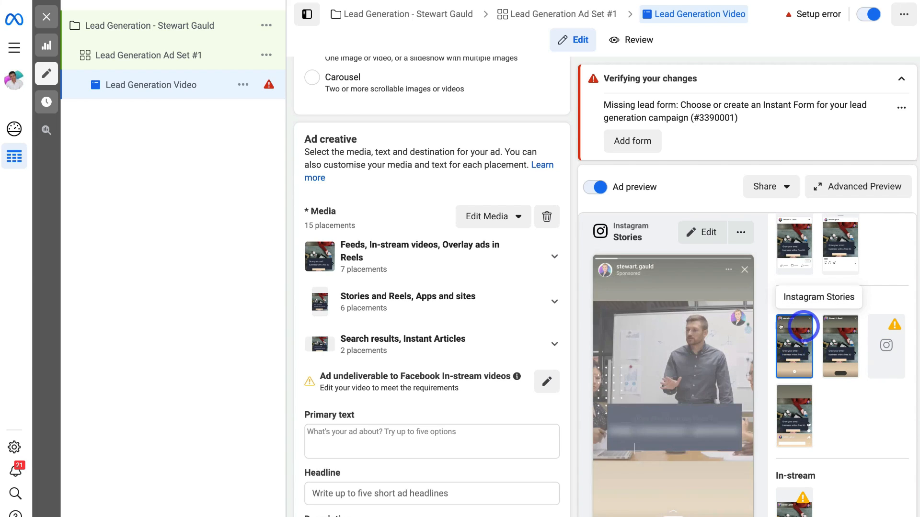
click(832, 343)
scroll(836, 344, down, 5)
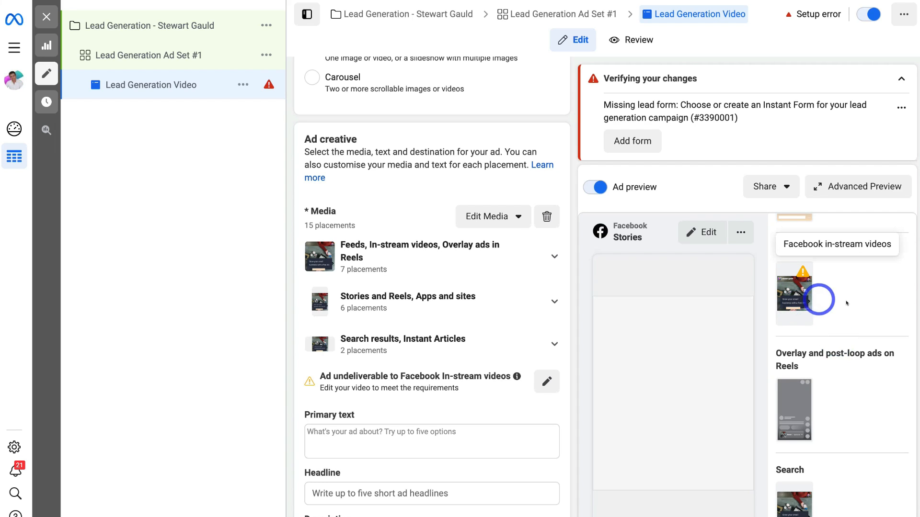
scroll(846, 303, down, 3)
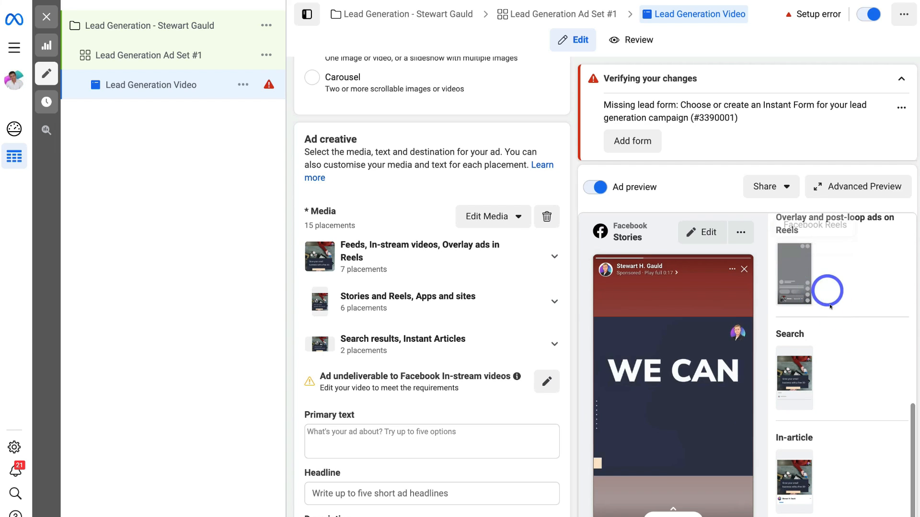
scroll(830, 306, down, 2)
scroll(830, 306, up, 1)
scroll(830, 307, up, 6)
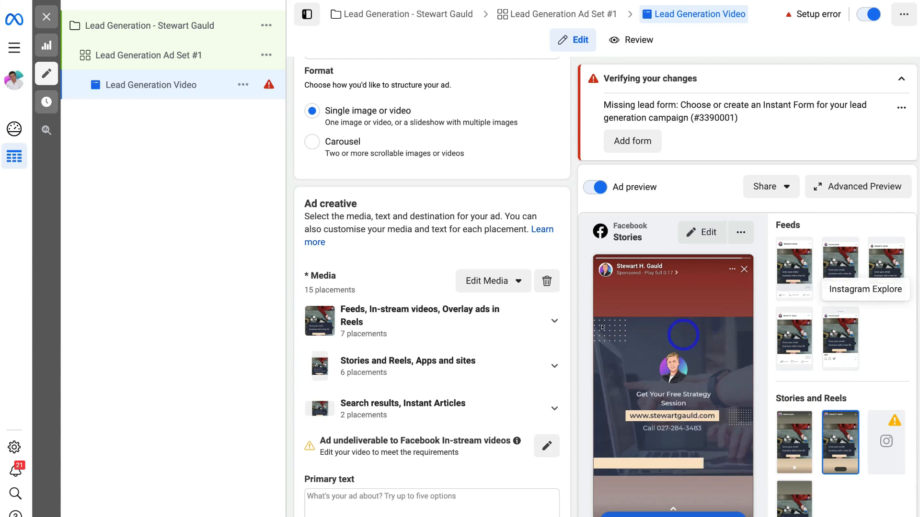
Enter "Let's Grow Your Business!" as the ad's primary text and "Free Strategy Session" as its headline
scroll(477, 318, down, 3)
scroll(475, 320, down, 1)
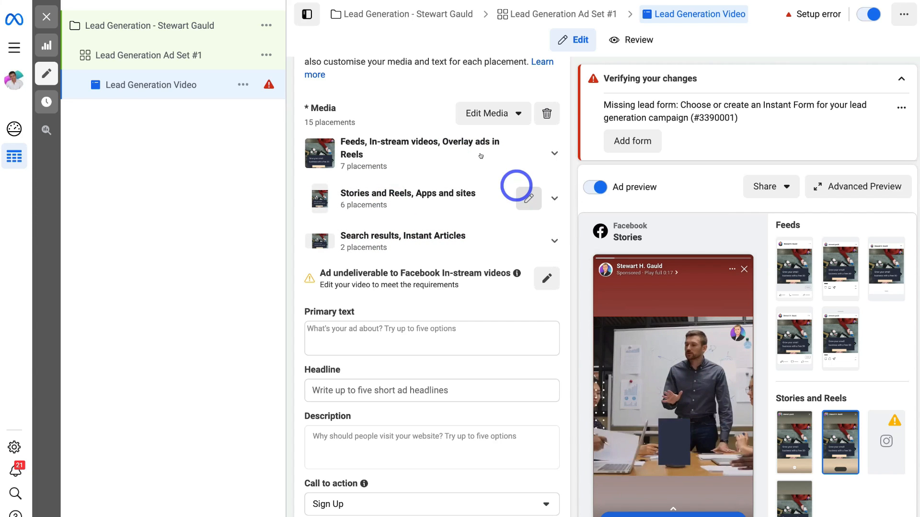
scroll(432, 234, down, 4)
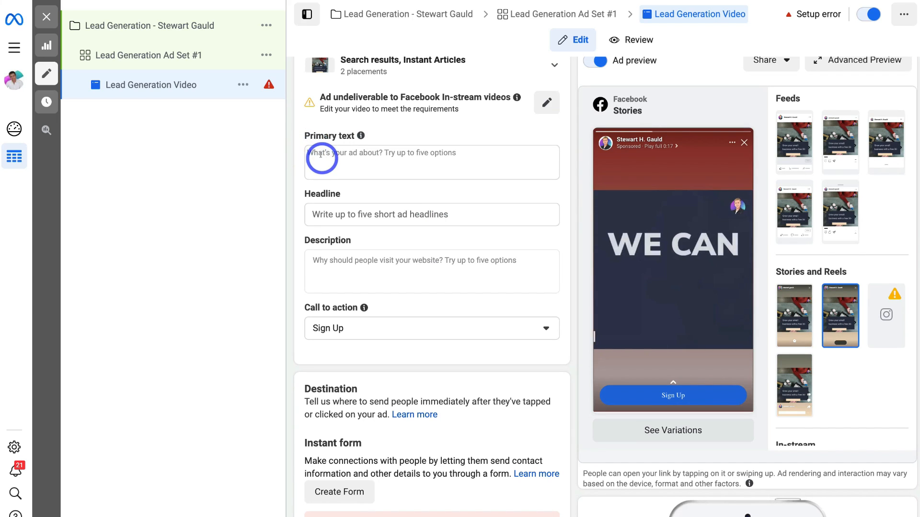
click(321, 155)
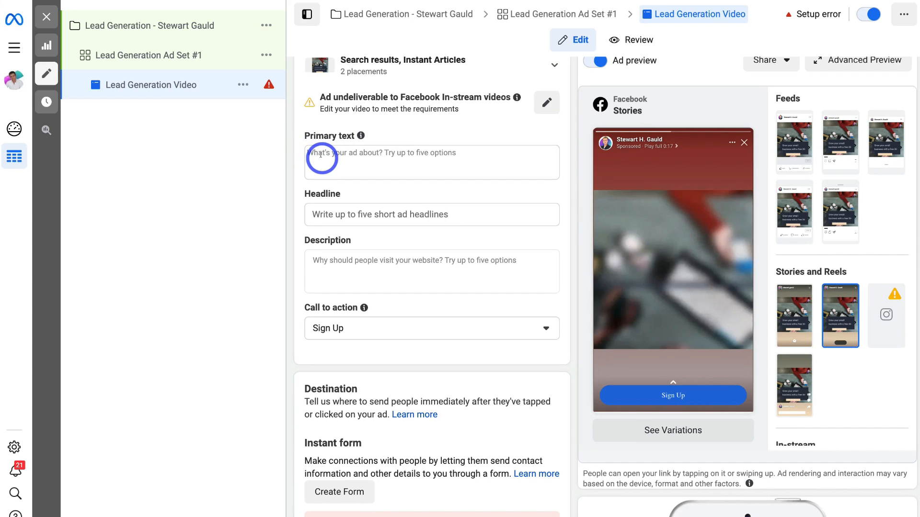
text(Let's Grow Your Business!)
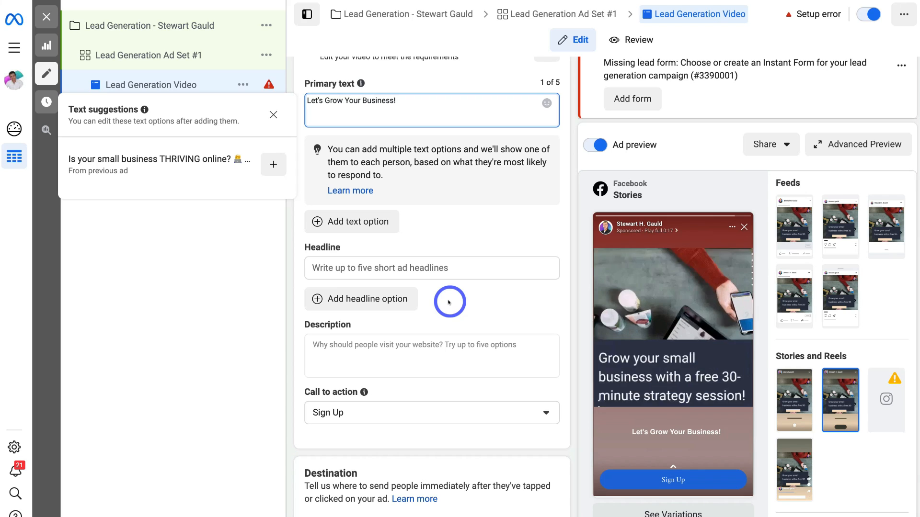
click(361, 266)
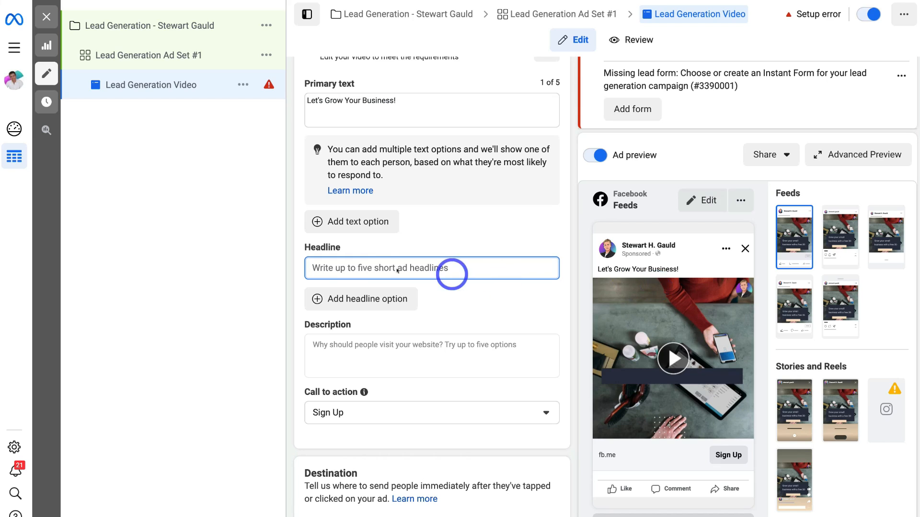
text(Free Strategy Session)
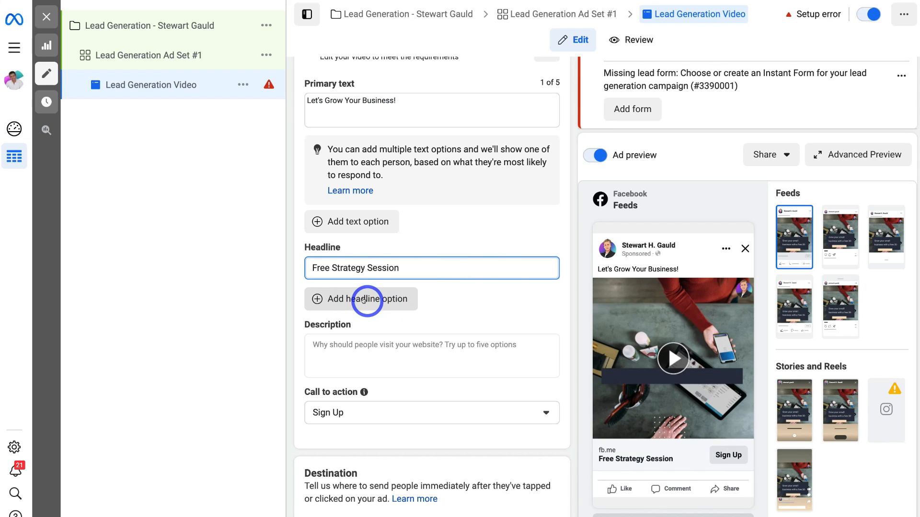
Enter "Need Actionable Business Guidence?" as the ad description and set the call to action to Get Offer
click(349, 346)
text(Need Actionable Business Guidence?)
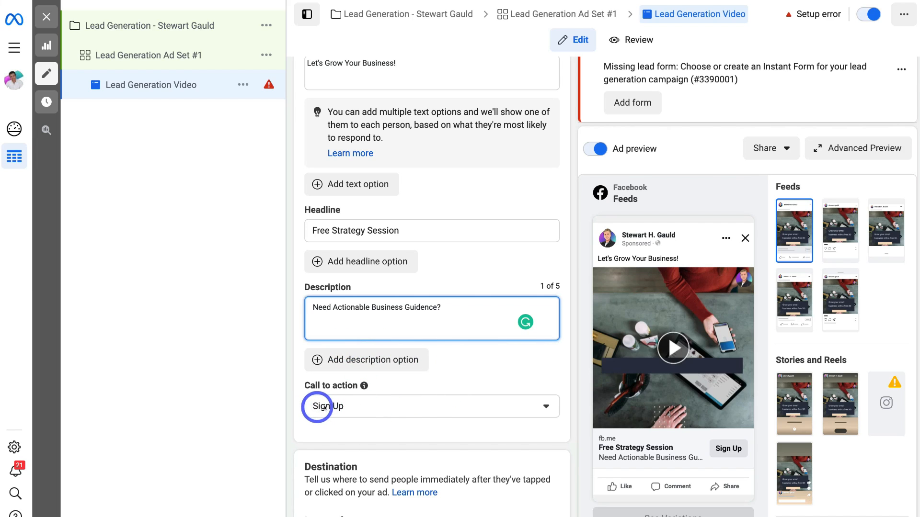
click(359, 407)
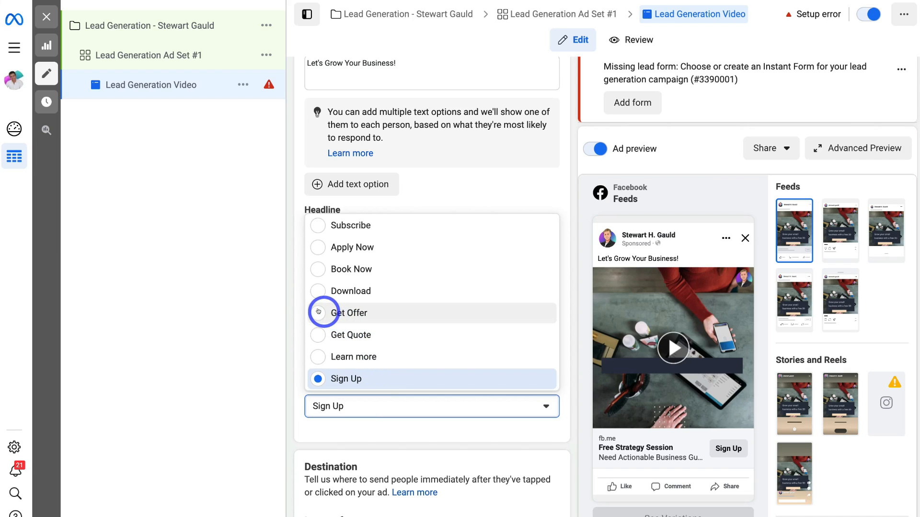
click(335, 312)
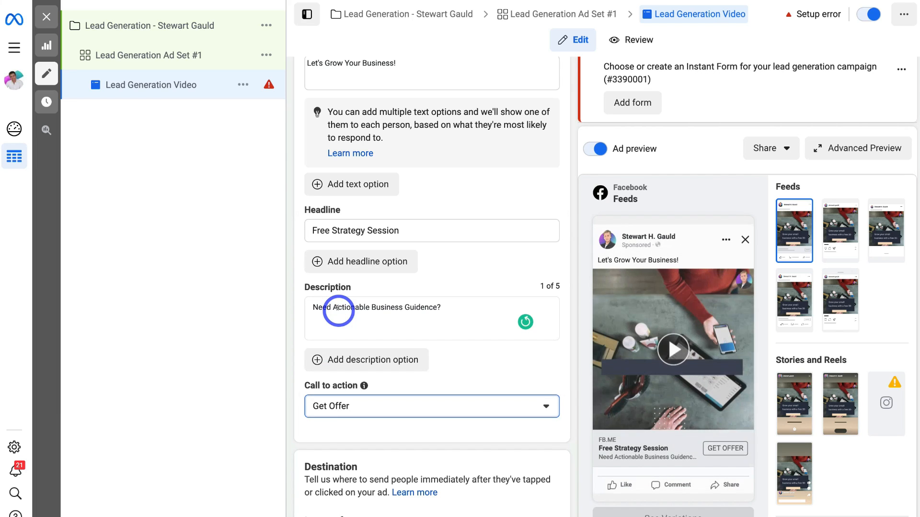
Create an Instant Form named "Strategy Session Form" that uses the image from the ad as its intro background
scroll(338, 311, down, 5)
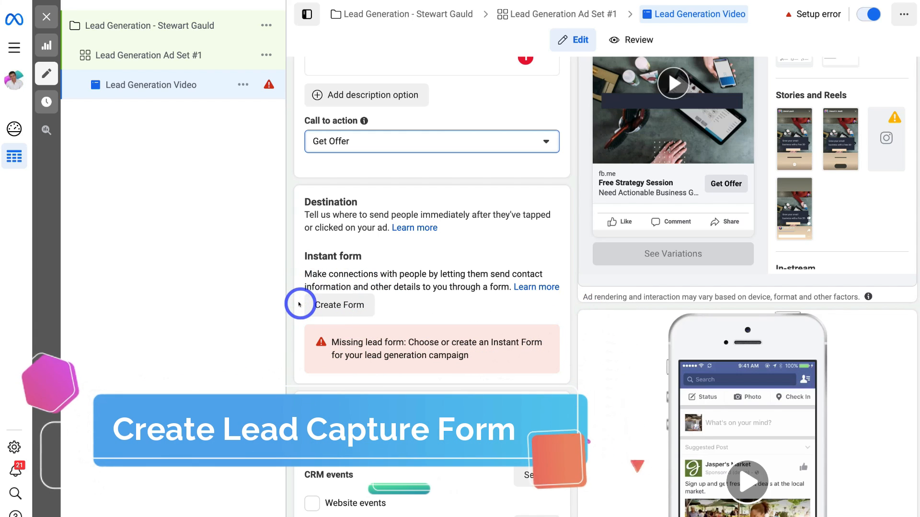
click(345, 308)
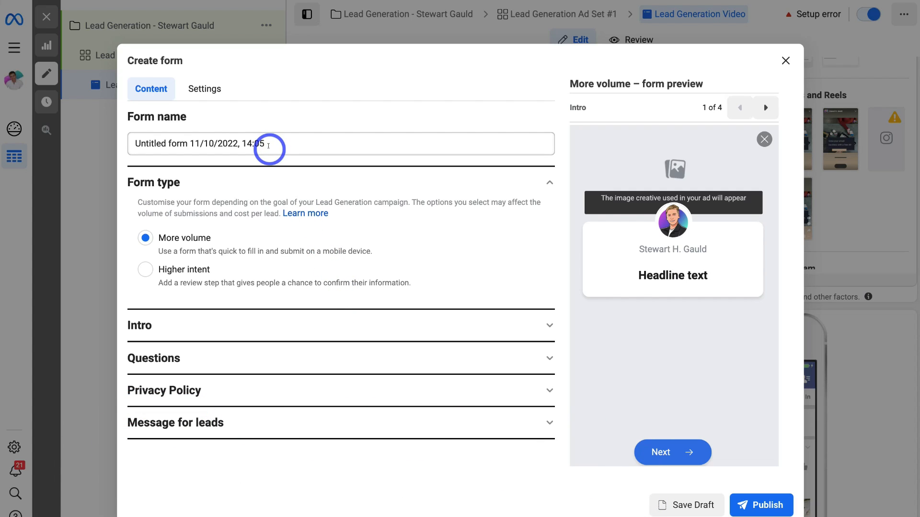
drag(272, 142, 107, 140)
text(Strategy Session Form)
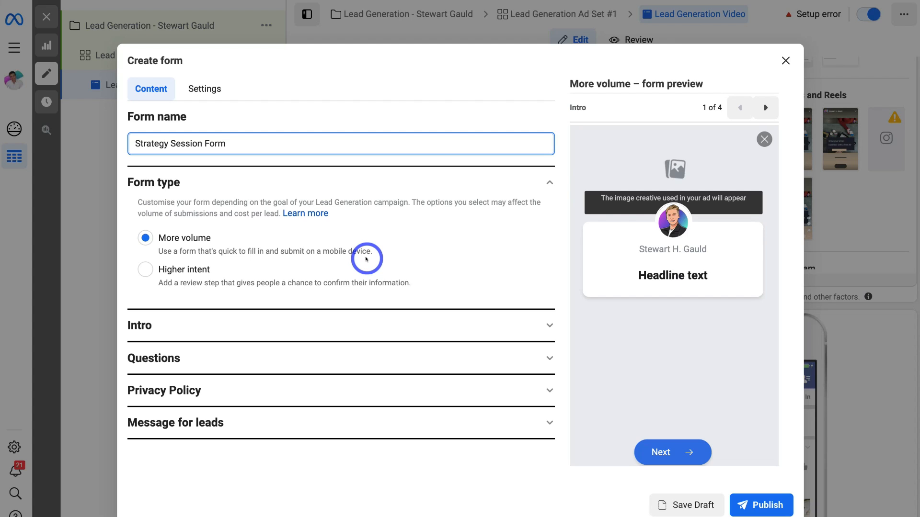
click(549, 325)
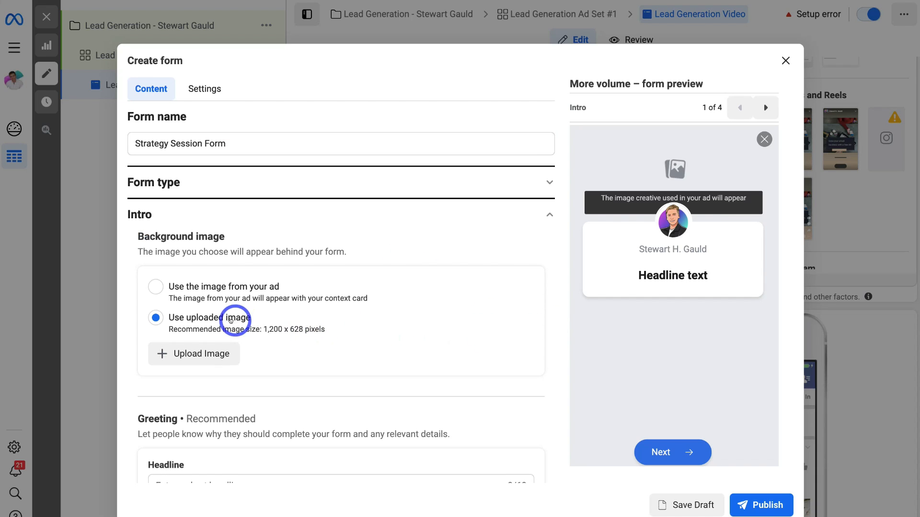
click(156, 286)
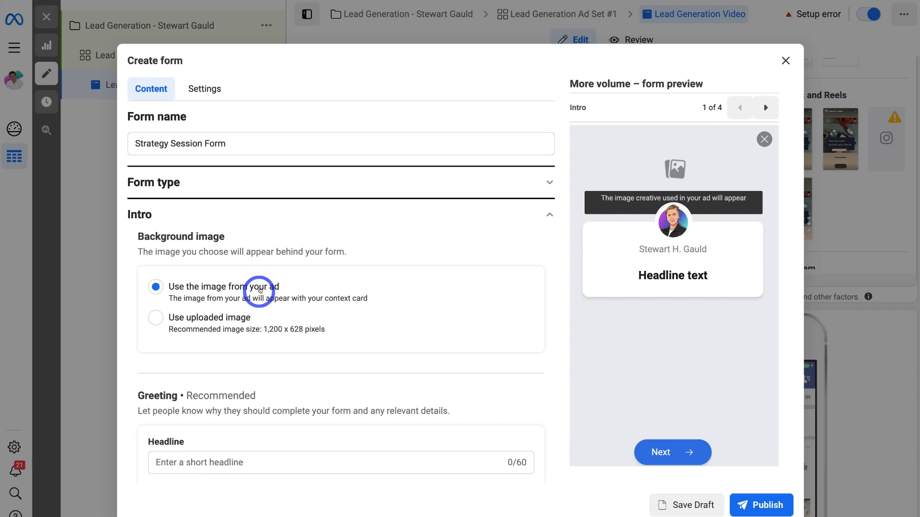
Greet leads with headline "Get Your Free Startegy Session" and description "Add your contact details to receive a free one-on-one strategy session with" followed by the host's name
scroll(259, 287, down, 4)
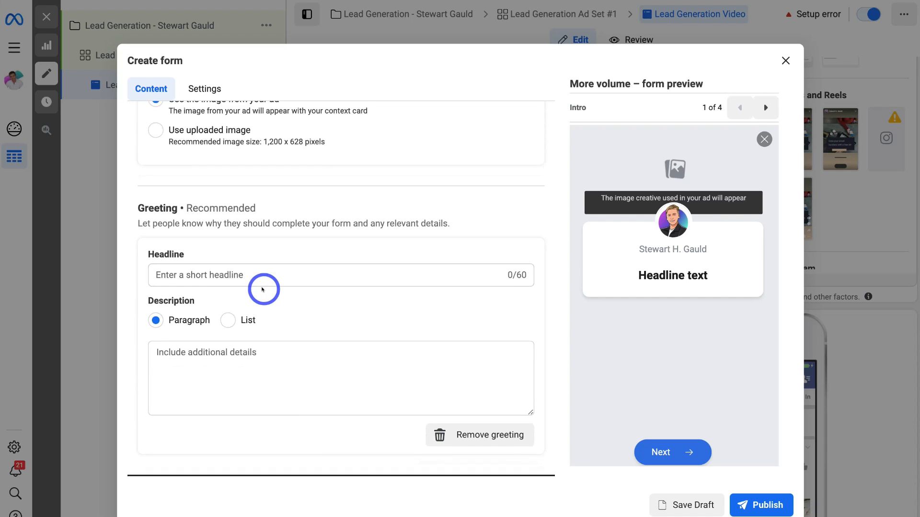
click(202, 273)
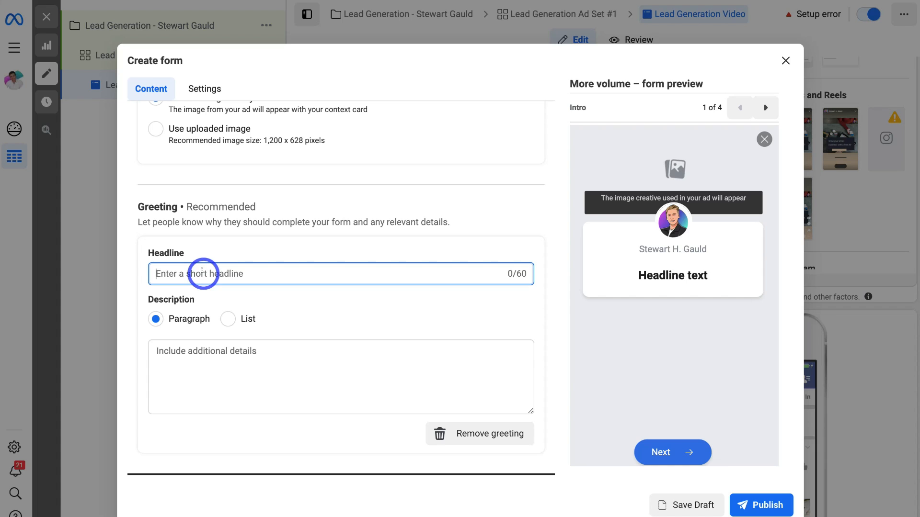
text(Get Your Free Startegy Session)
scroll(203, 273, down, 1)
click(183, 313)
text(Add your contact details to receive a free one-on-one strategy session with Stewart Gauld.)
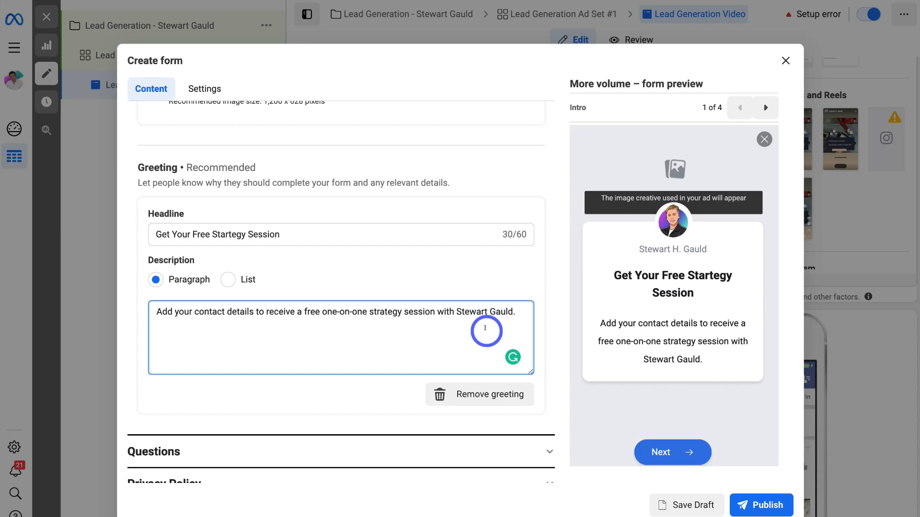
Add Phone number to the contact details requested in the form's prefill questions
scroll(485, 328, down, 1)
click(435, 401)
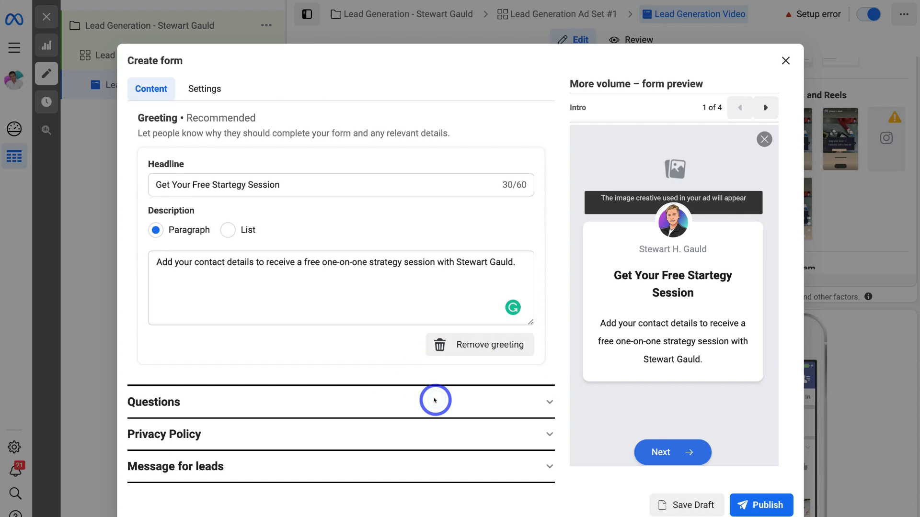
scroll(268, 341, down, 1)
scroll(268, 341, down, 5)
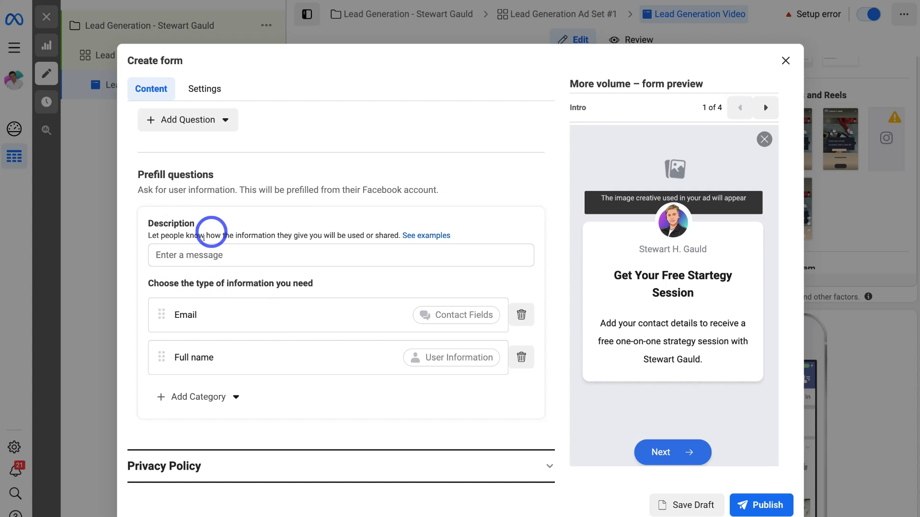
click(176, 396)
mouse_move(273, 426)
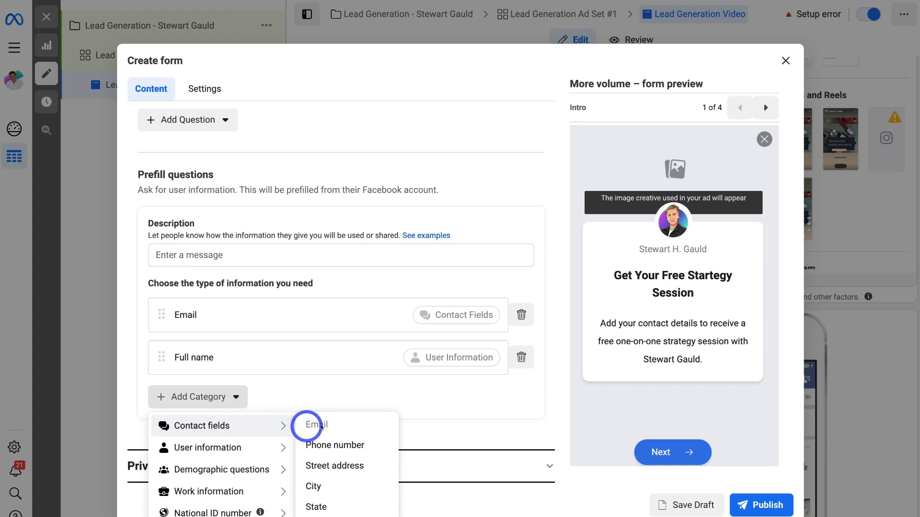
click(335, 443)
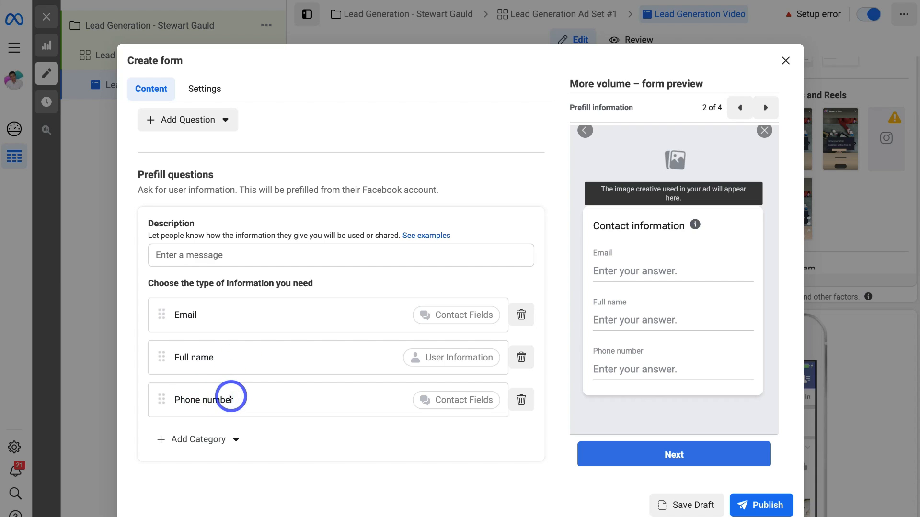
Fill in the form's privacy policy with link text "Privacy Policy" and the URL of the host's website privacy page
scroll(234, 398, down, 2)
click(278, 426)
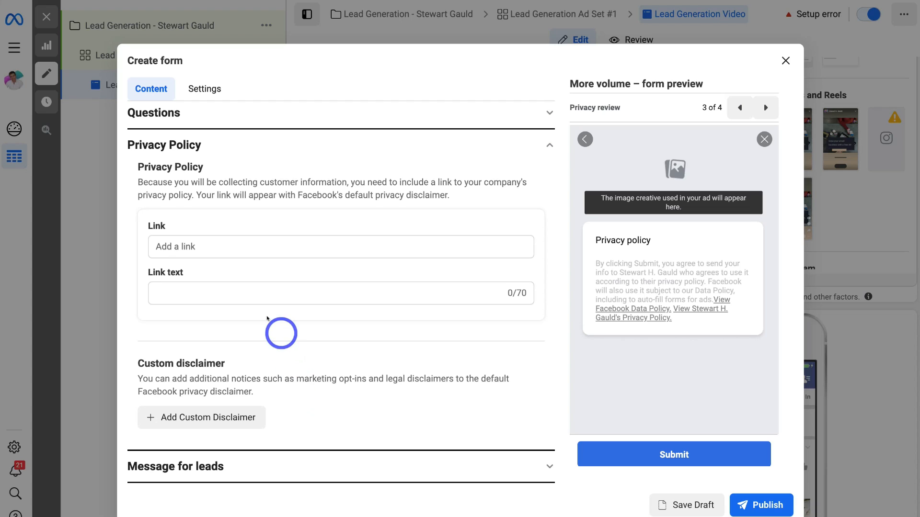
click(237, 295)
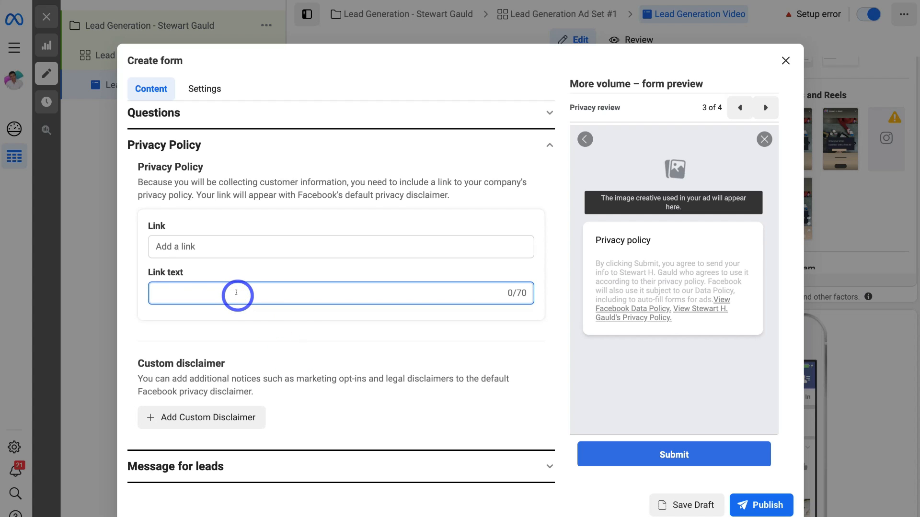
text(Privacy Policy)
click(219, 246)
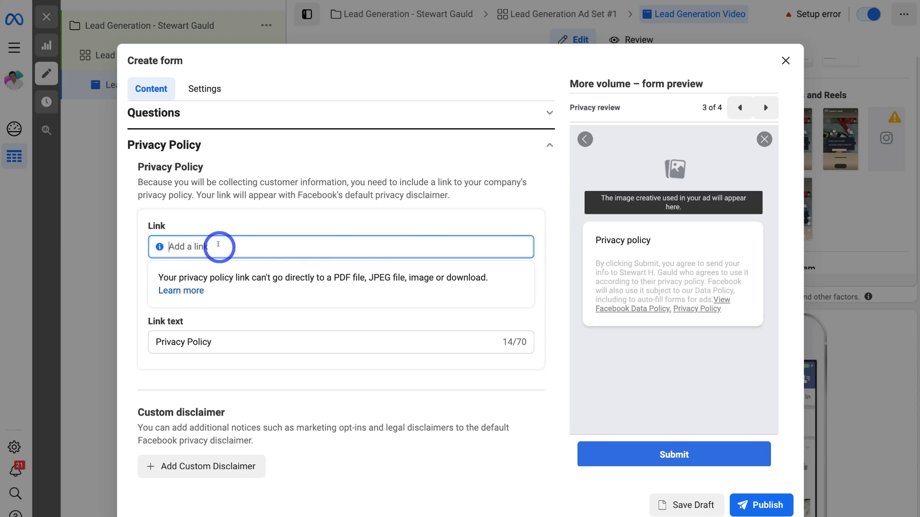
text(https://stewartgauld.com/privacy/)
Change the headline of the message for leads to "Thanks, we'll be in touch soon!"
scroll(433, 251, down, 1)
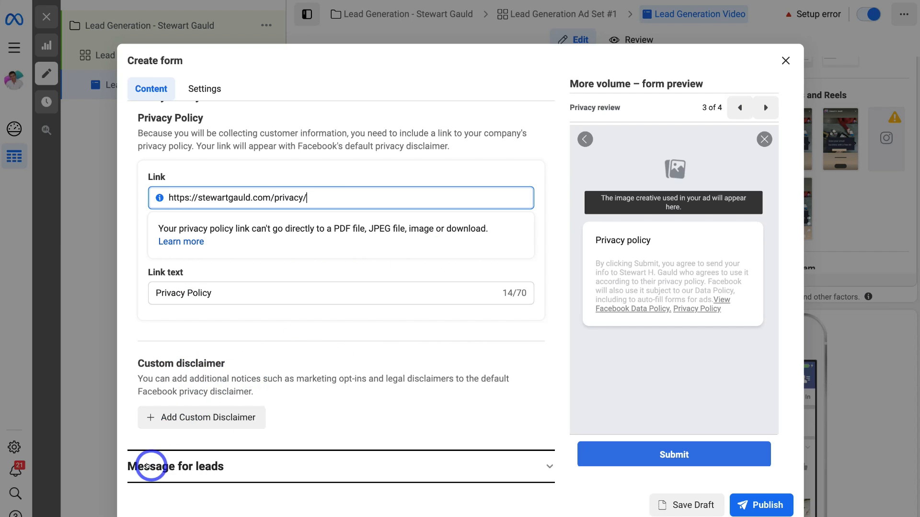
click(259, 465)
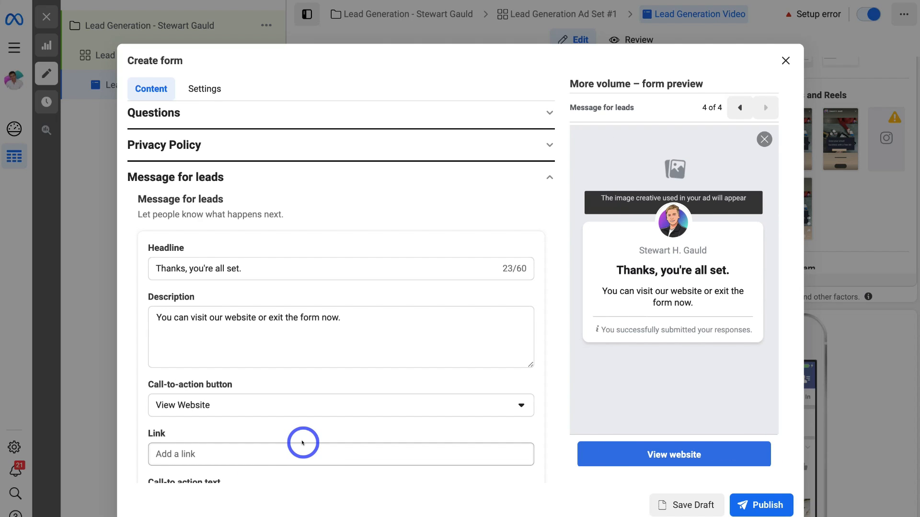
scroll(303, 443, down, 2)
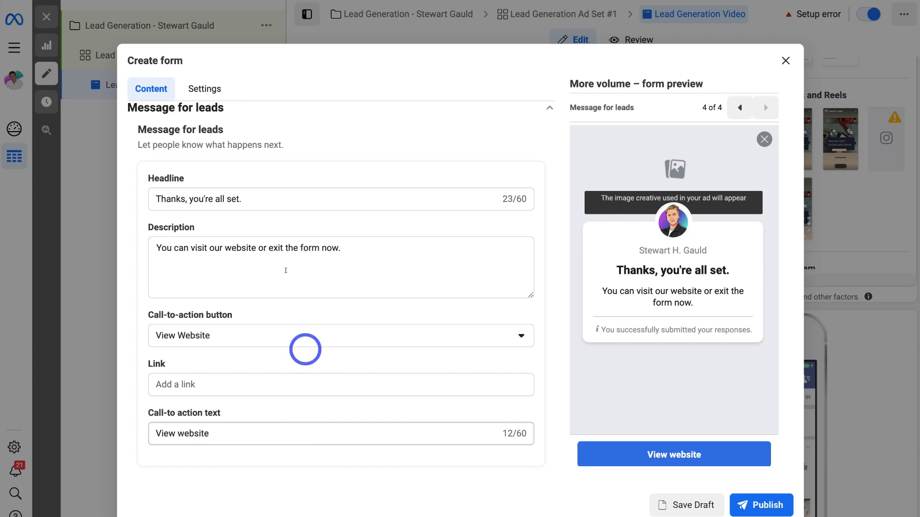
drag(248, 199, 189, 200)
text(we'll be in touch soon!)
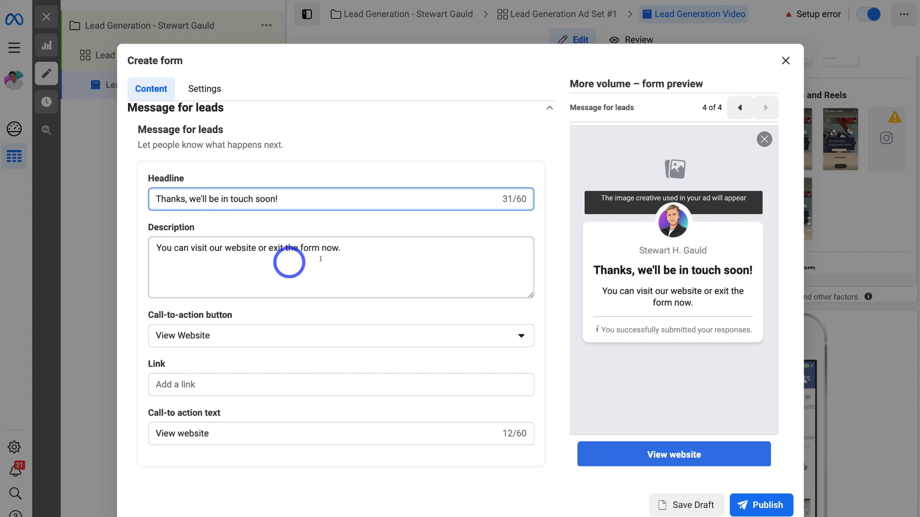
Link the completion message's View Website call to action to the host's website homepage
click(199, 266)
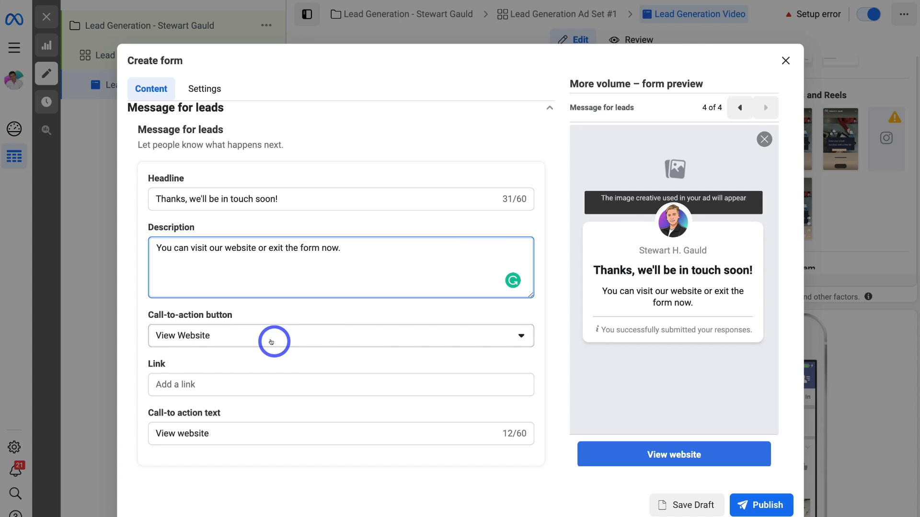
click(231, 385)
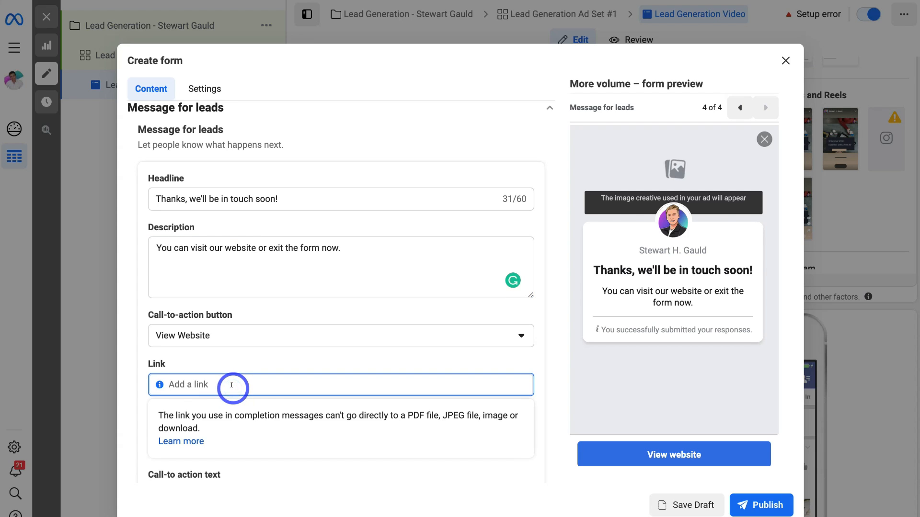
text(https://stewartgauld.com)
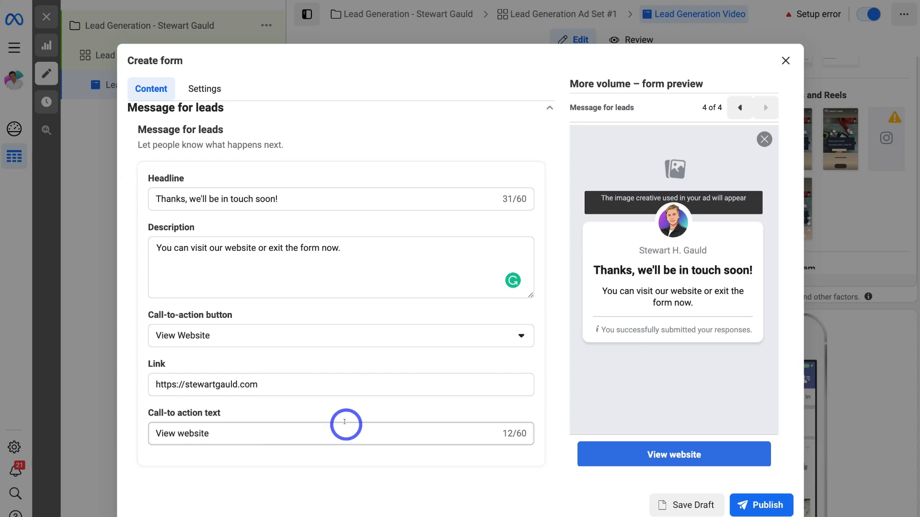
scroll(344, 422, down, 1)
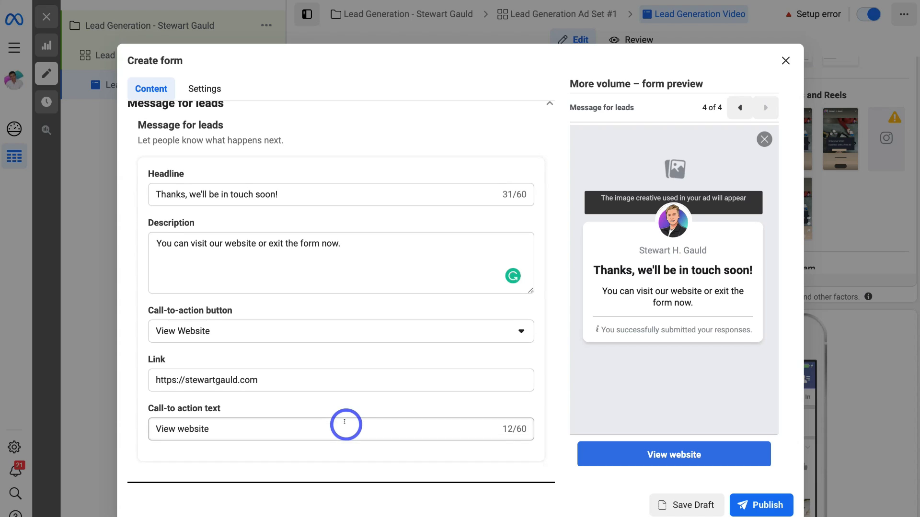
Add prefill description "Your information will not be shared. Only the team at" the host's business "will have access to this data." and publish the form
click(198, 89)
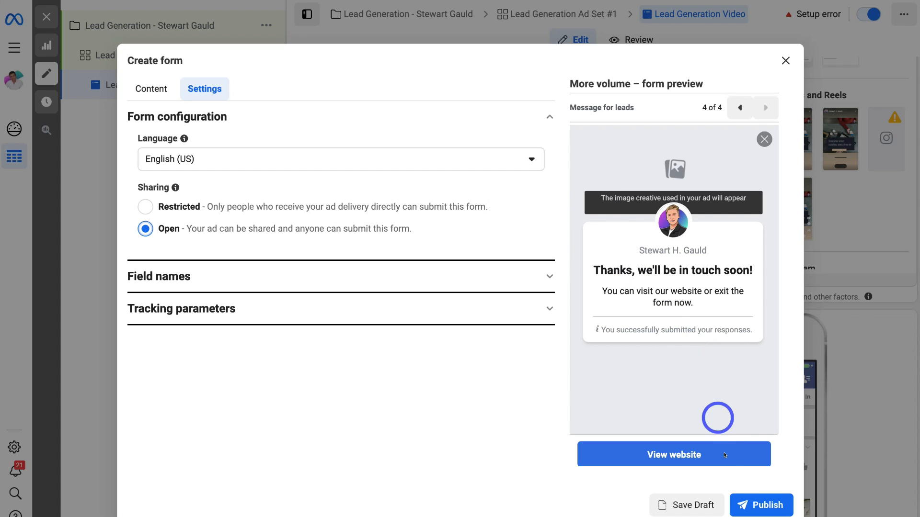
click(740, 506)
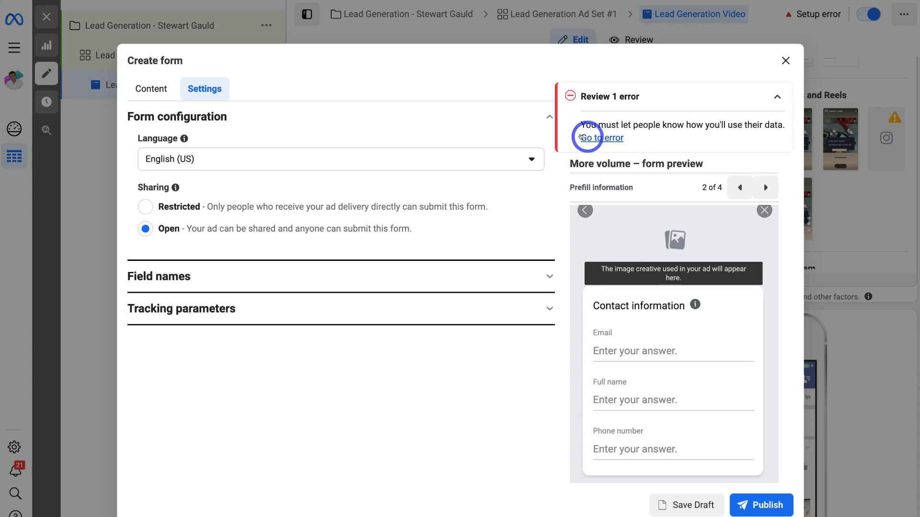
click(594, 137)
click(287, 313)
text(Your information will not be shared. Only the team at Stewart Gauld will have access to this data.)
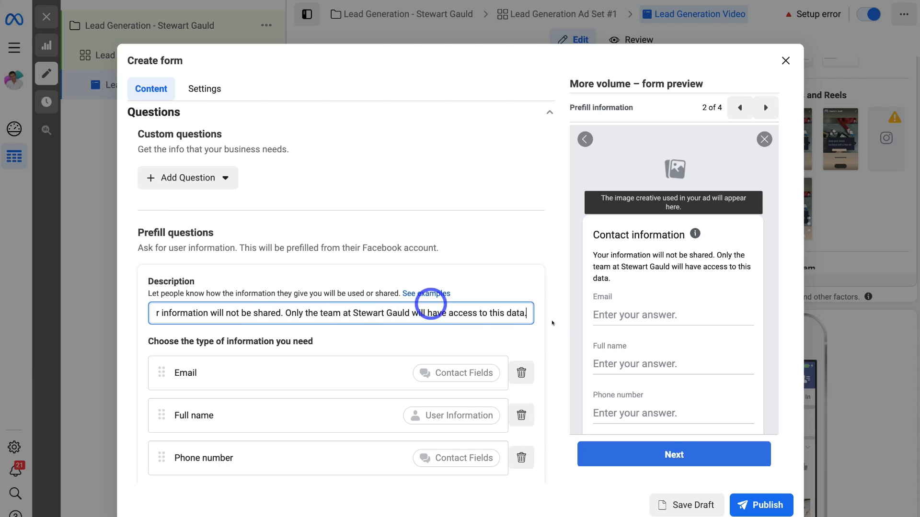
click(750, 503)
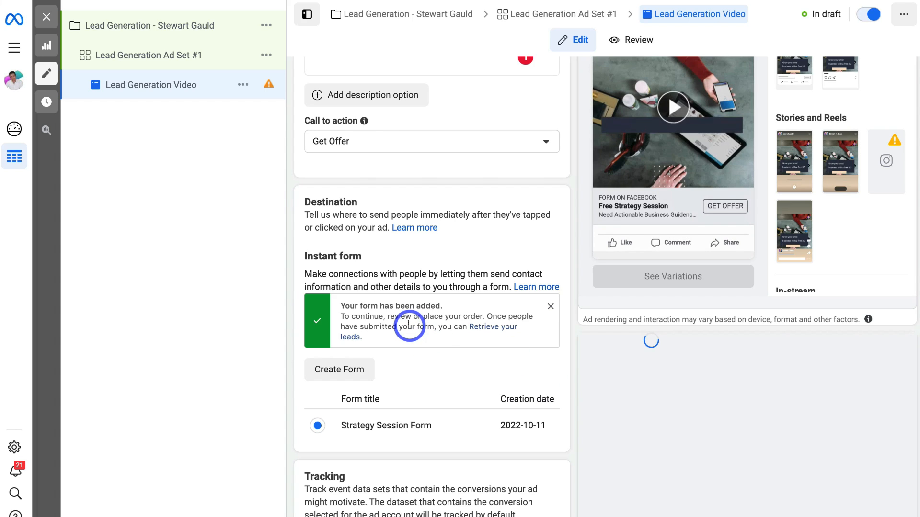
Publish the lead generation campaign with its ad set and video ad, and return to the ads list
scroll(408, 325, down, 4)
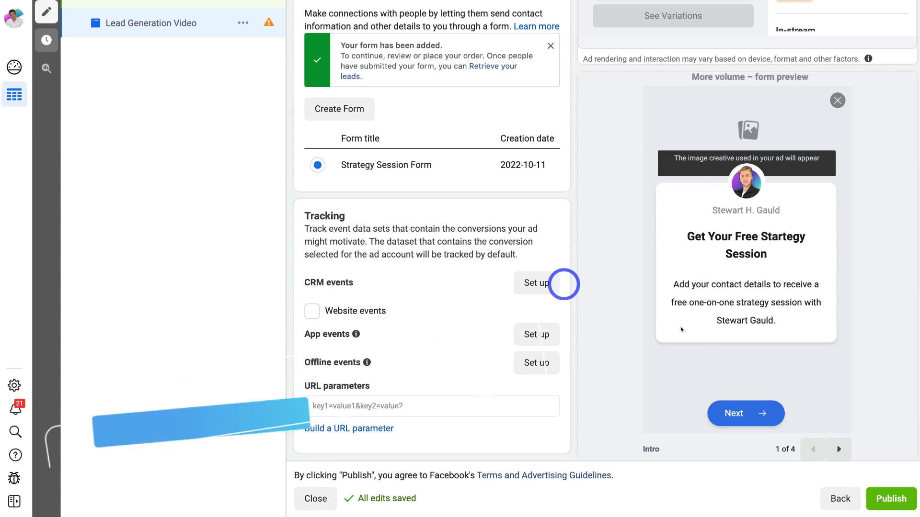
click(889, 498)
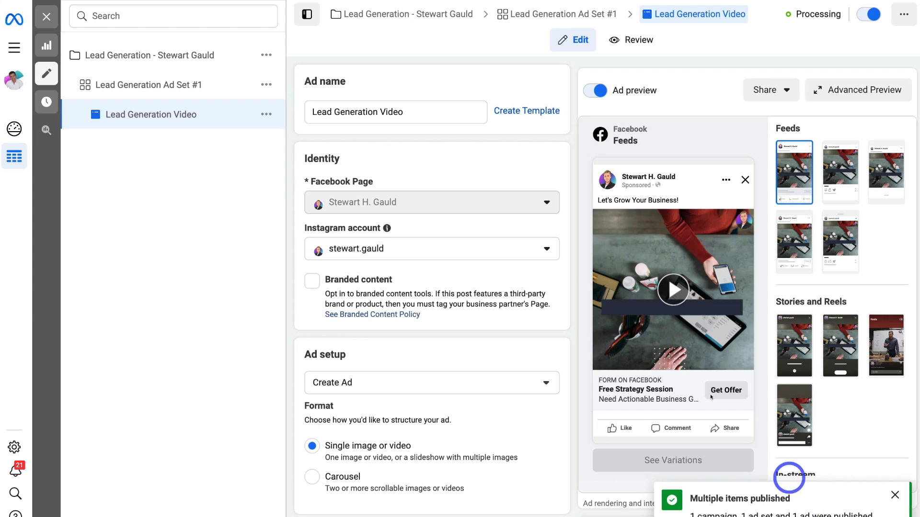
click(46, 18)
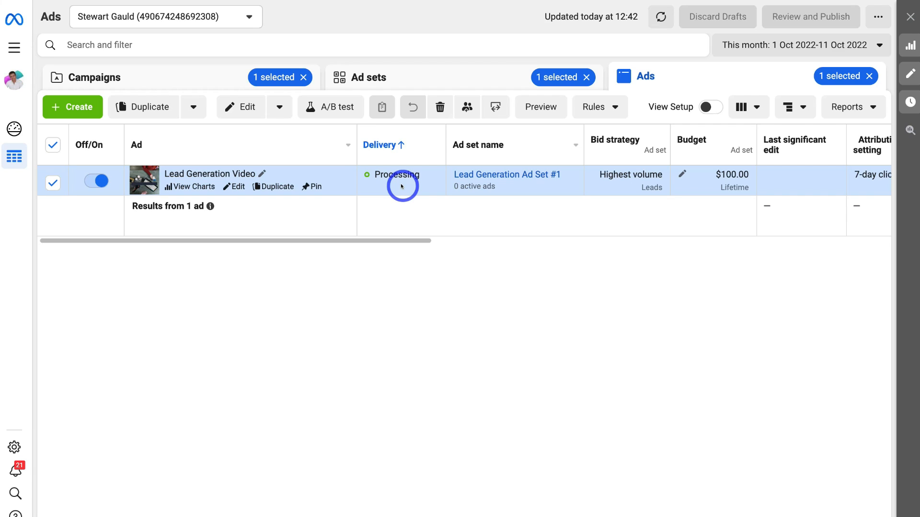
Preview the Lead Generation Video ad in the Facebook feed, Facebook video feeds and Instagram Explore placements
click(541, 107)
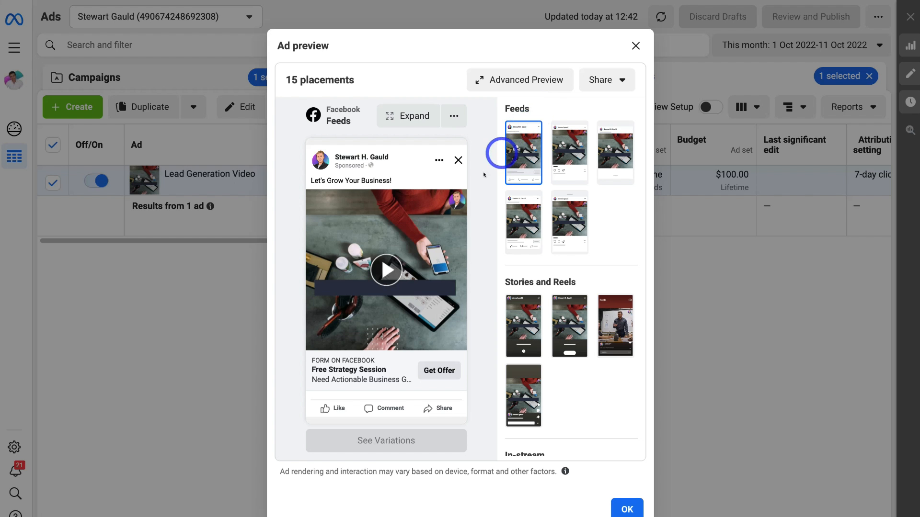
click(388, 269)
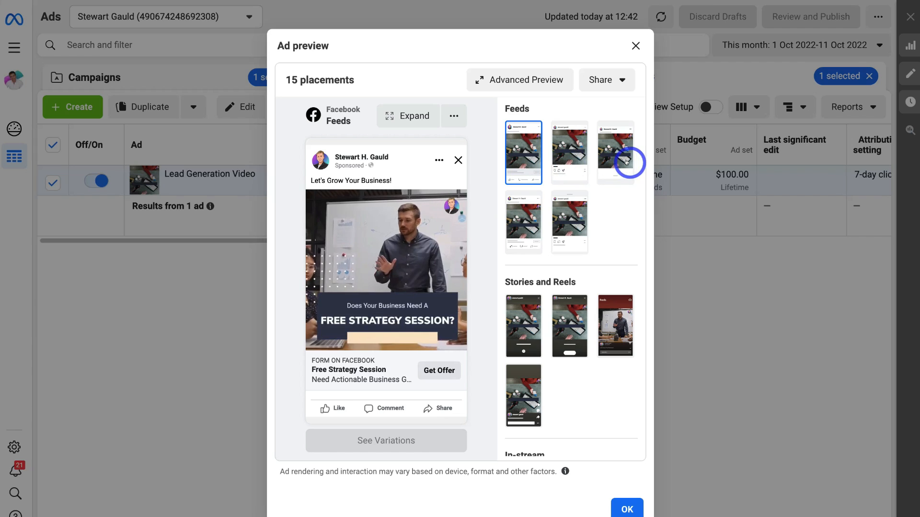
click(526, 224)
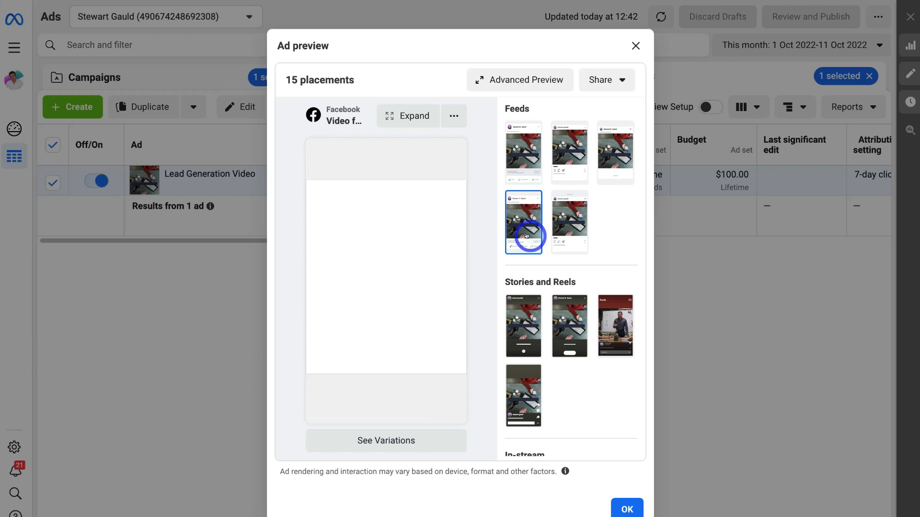
click(573, 233)
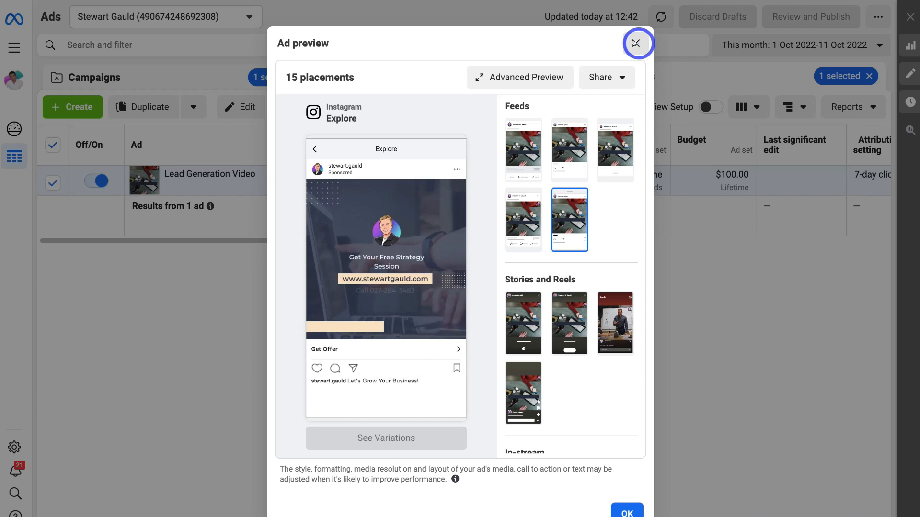
click(636, 43)
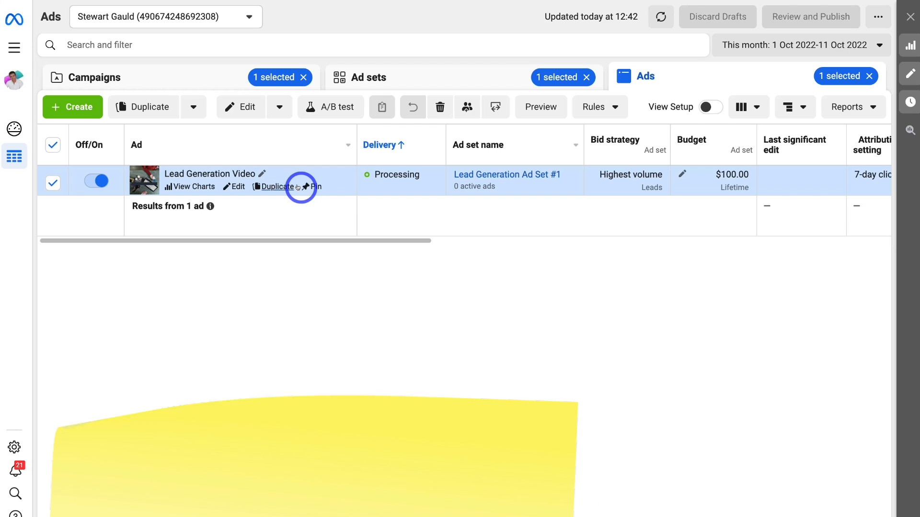